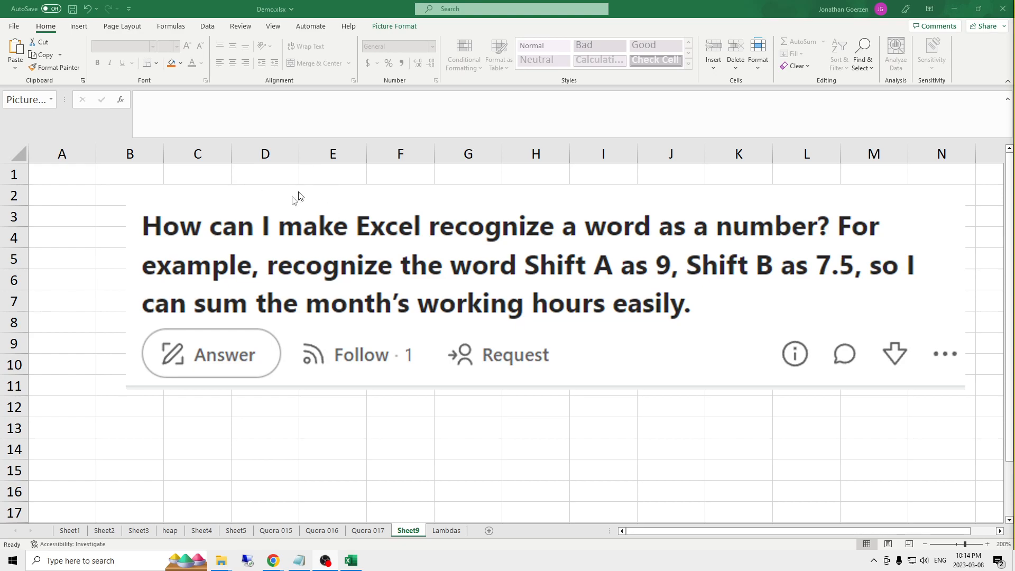
Move the question picture down the sheet so that its upper edge sits at row 11.
click(637, 249)
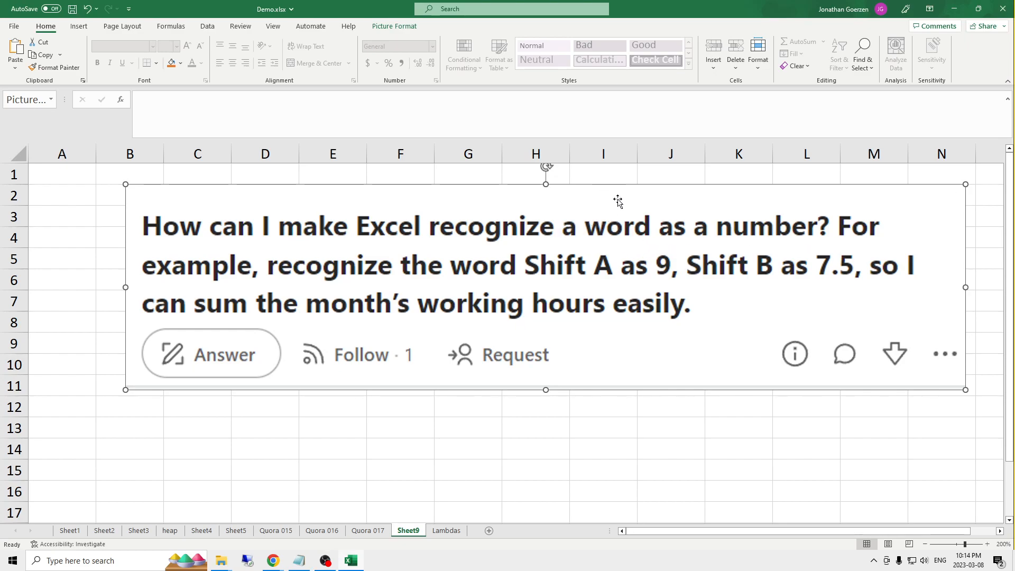
drag(624, 190, 624, 326)
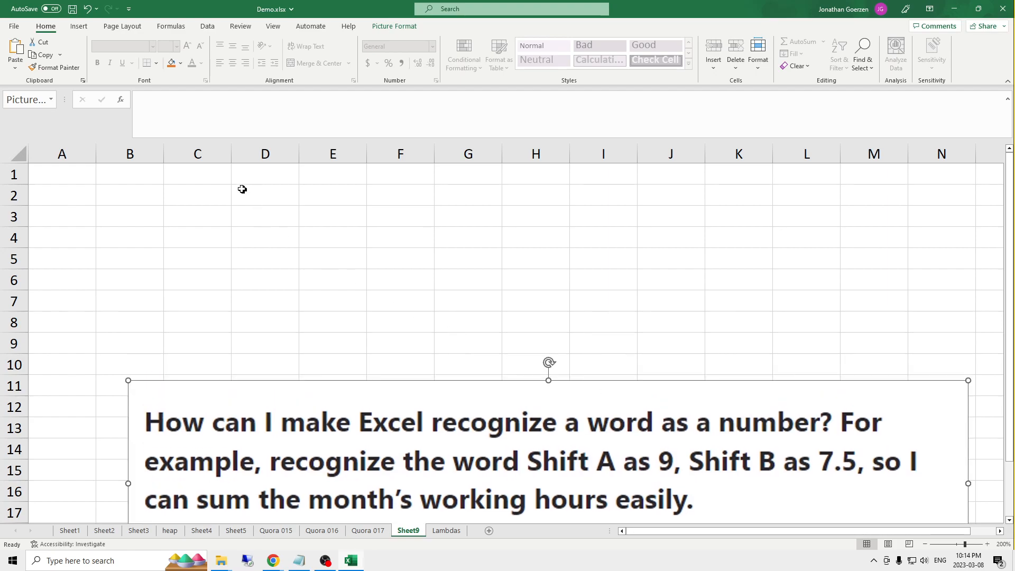
click(222, 193)
Enter the labels Shift A in cell B2 and Shift B in cell B3.
click(129, 194)
text(Shi)
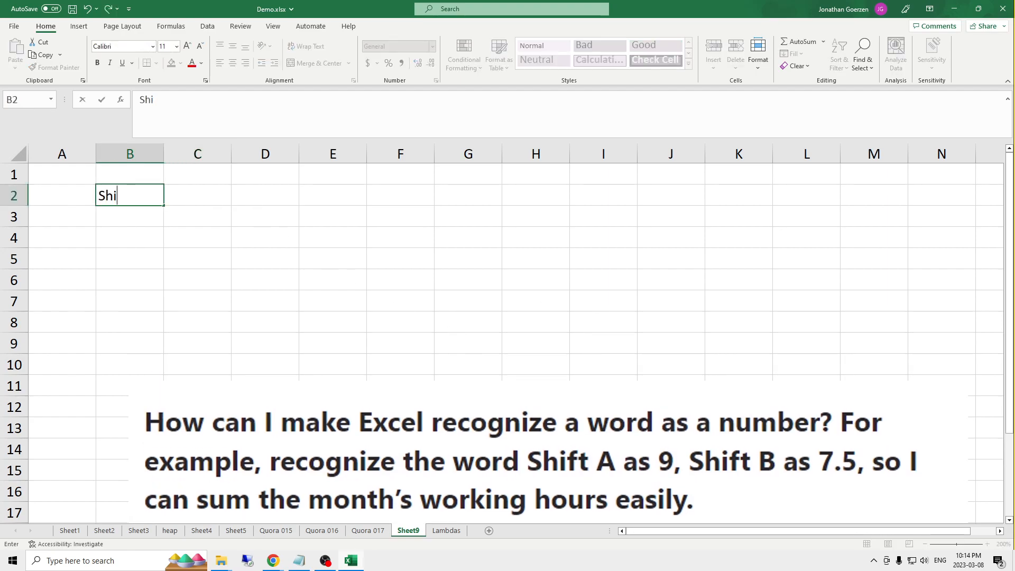
text(ft A)
key(Return)
text(Shift B)
key(Return)
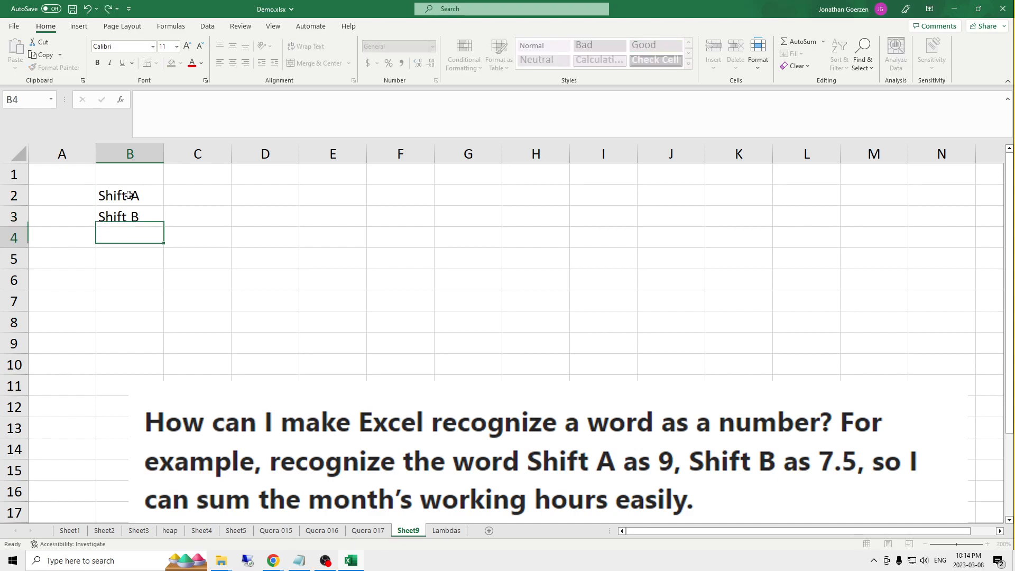
click(128, 196)
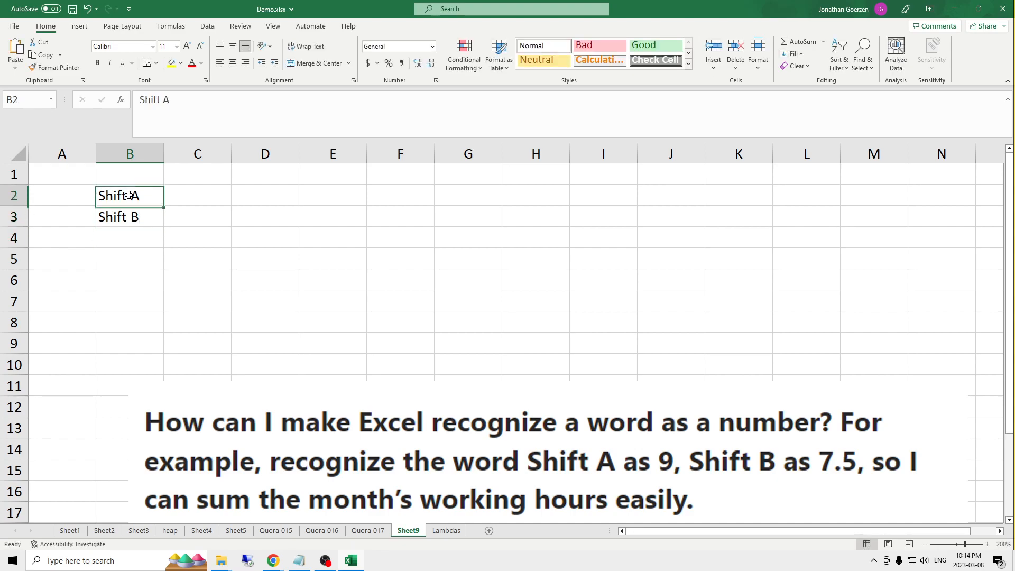
key(Right)
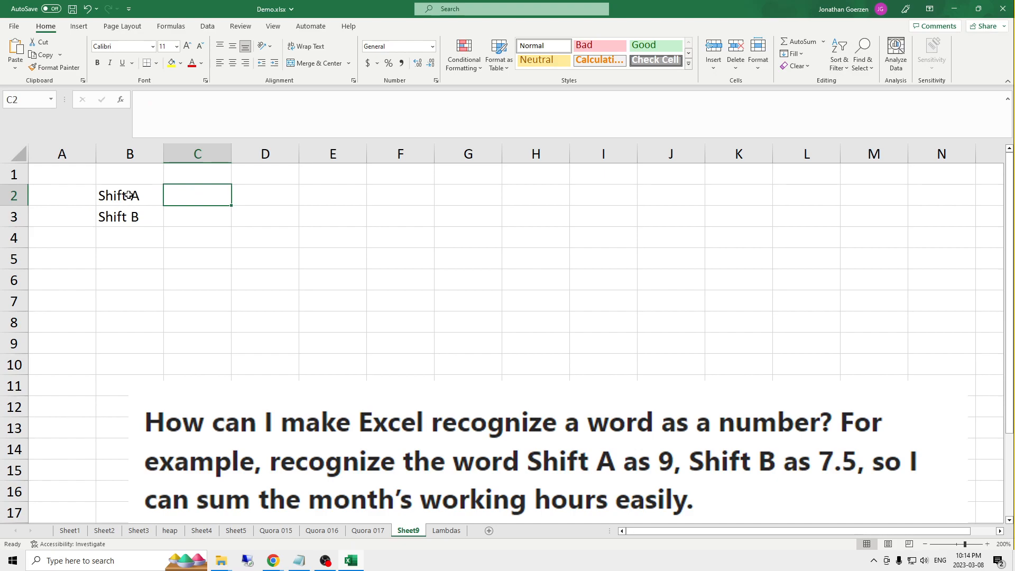
click(129, 195)
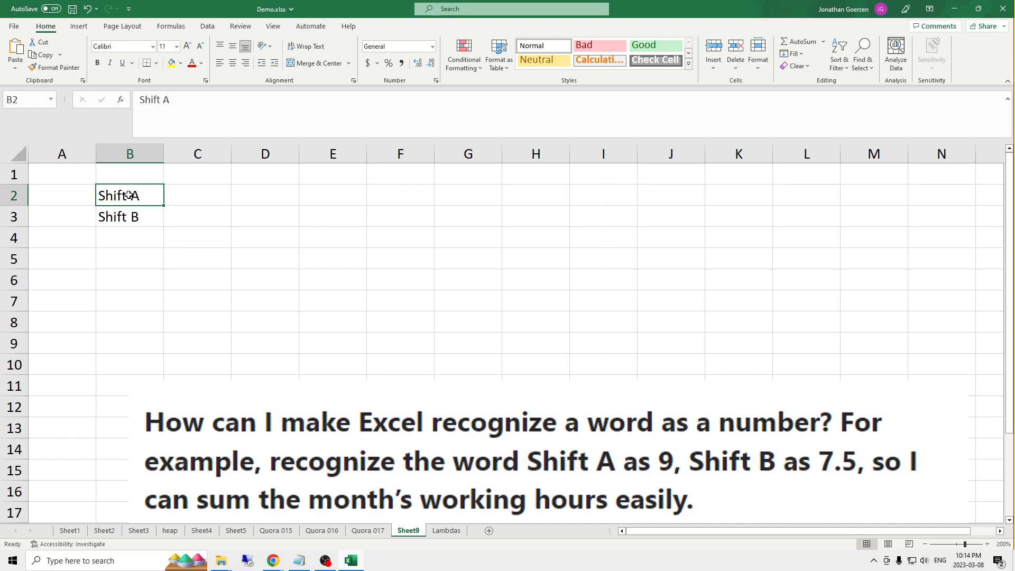
Start a SWITCH formula in cell D2 with B2 as the expression to evaluate.
key(Right)
key(Right)
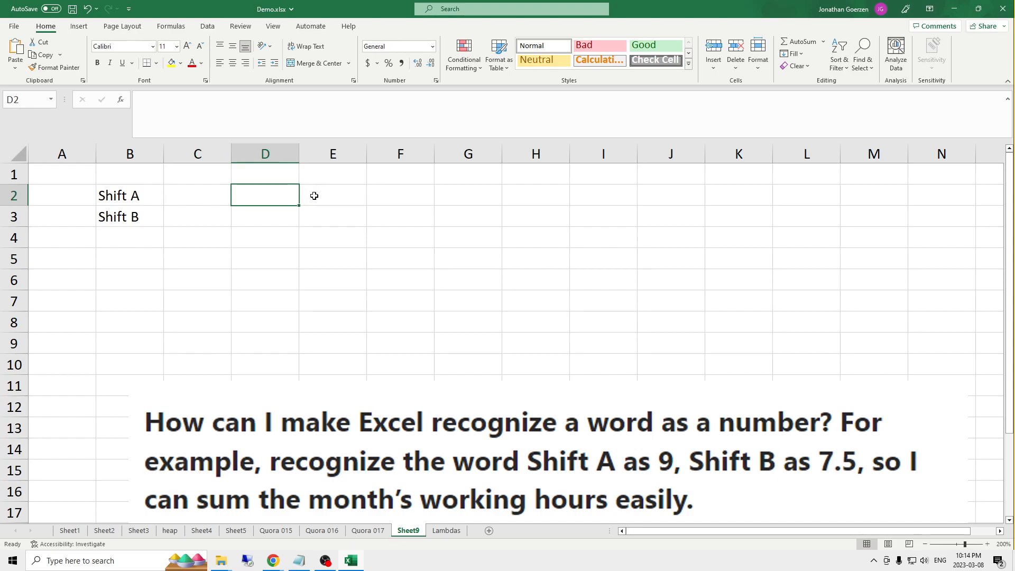
text(=)
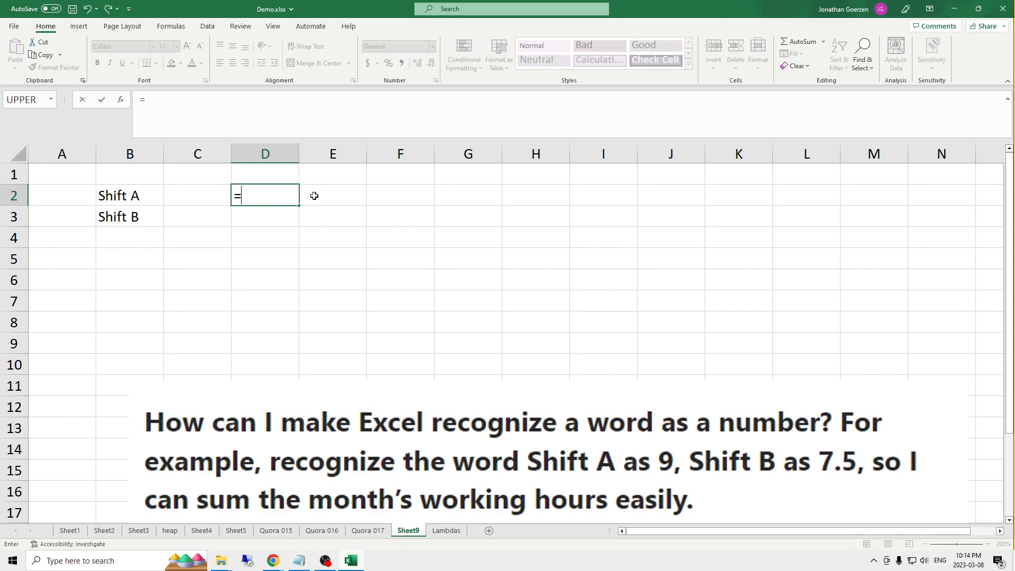
text(SWIT)
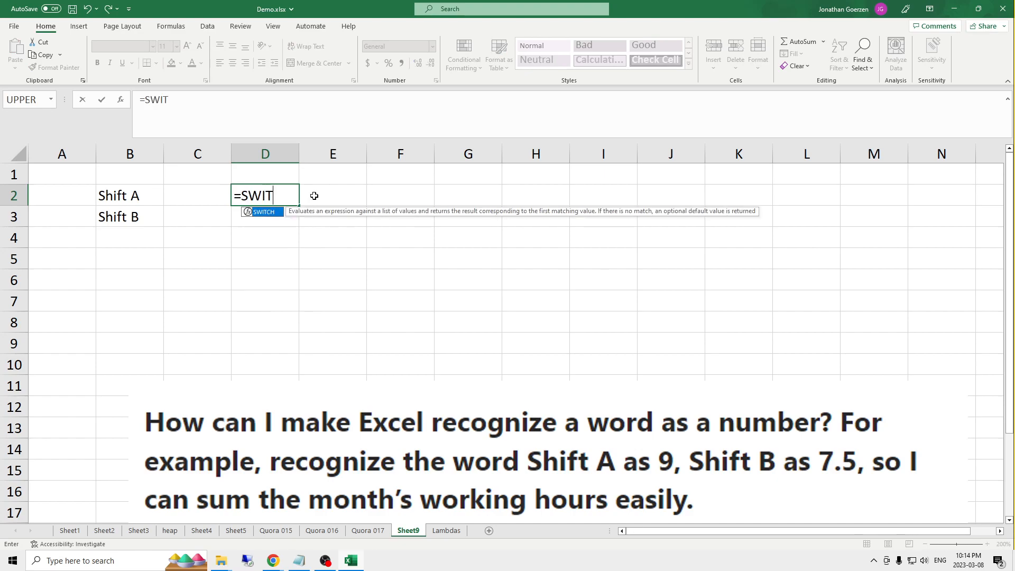
key(Tab)
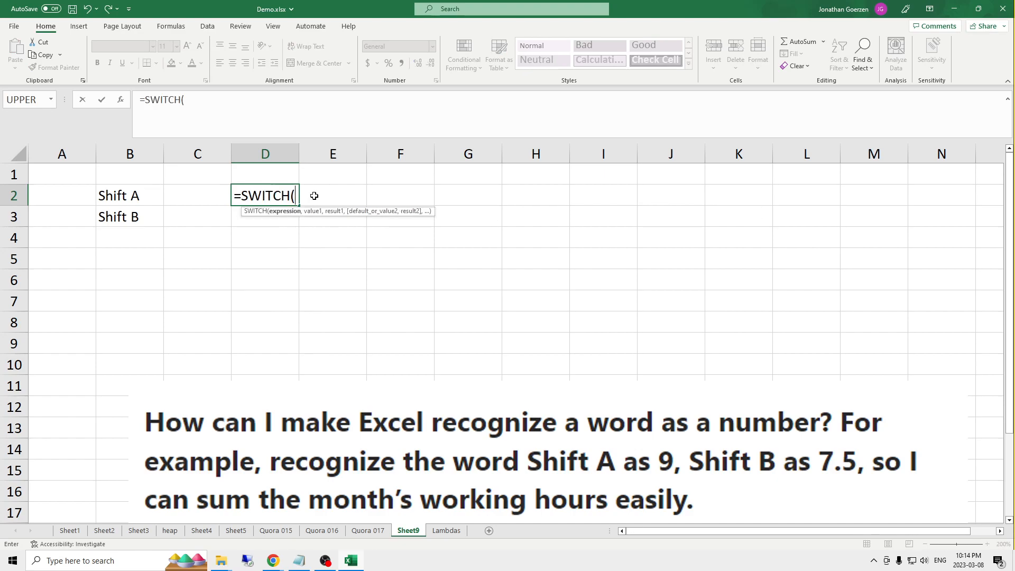
click(252, 133)
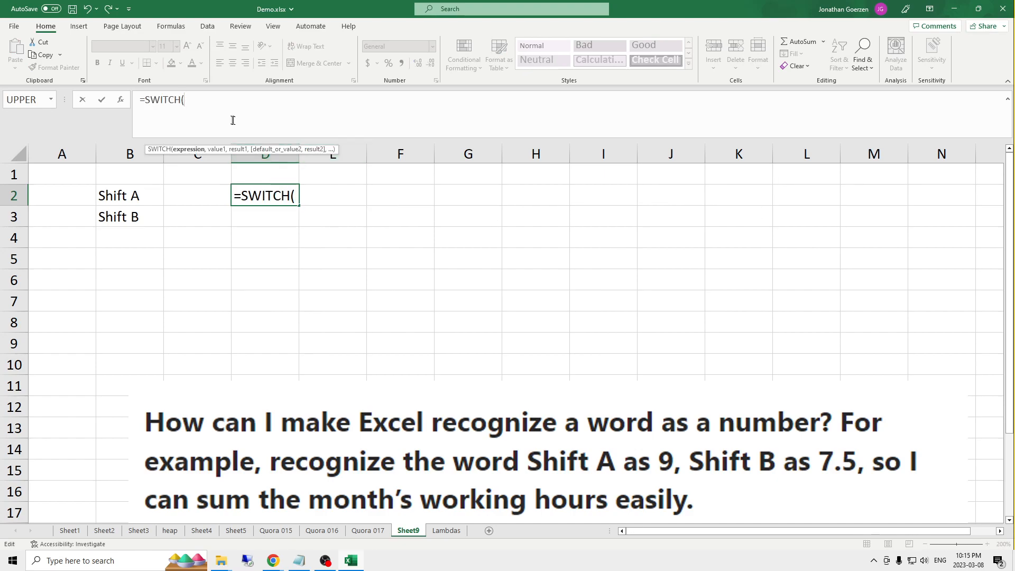
click(133, 196)
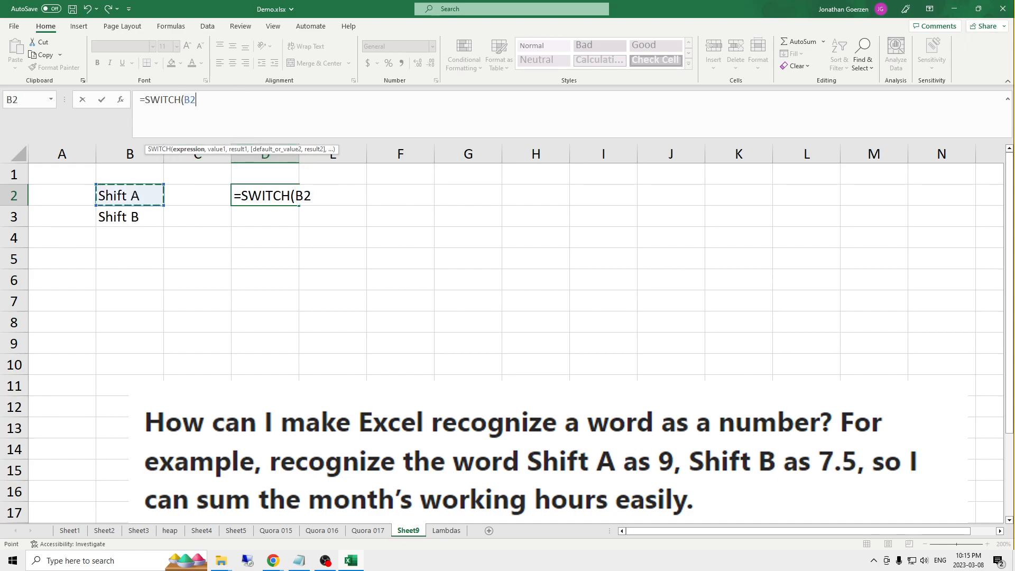
text(,)
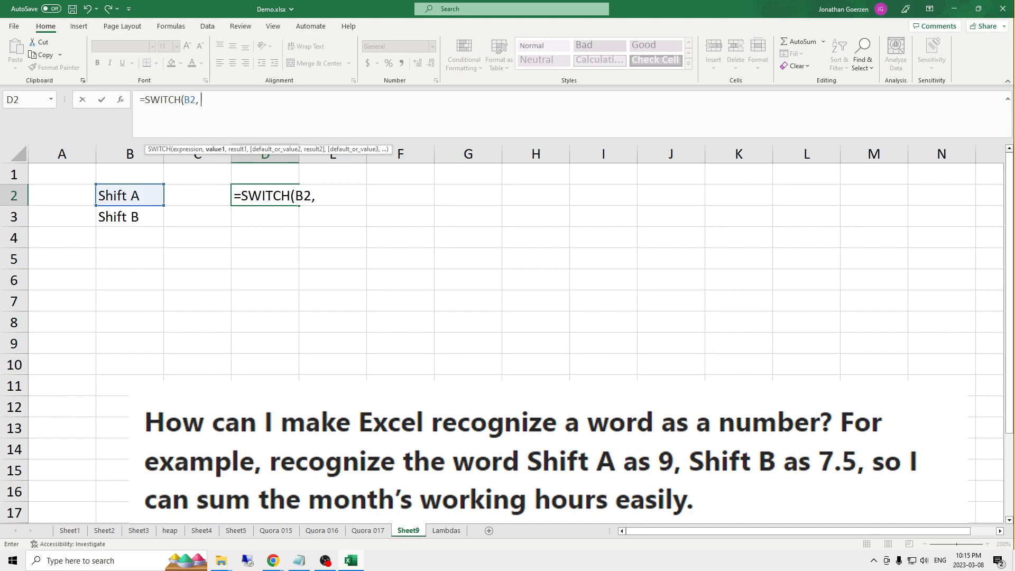
Enlarge the formula bar and complete the D2 formula on separate lines with "Shift A", 9, "Shift B", 7.5 and the default 0.
drag(494, 142, 496, 202)
click(154, 115)
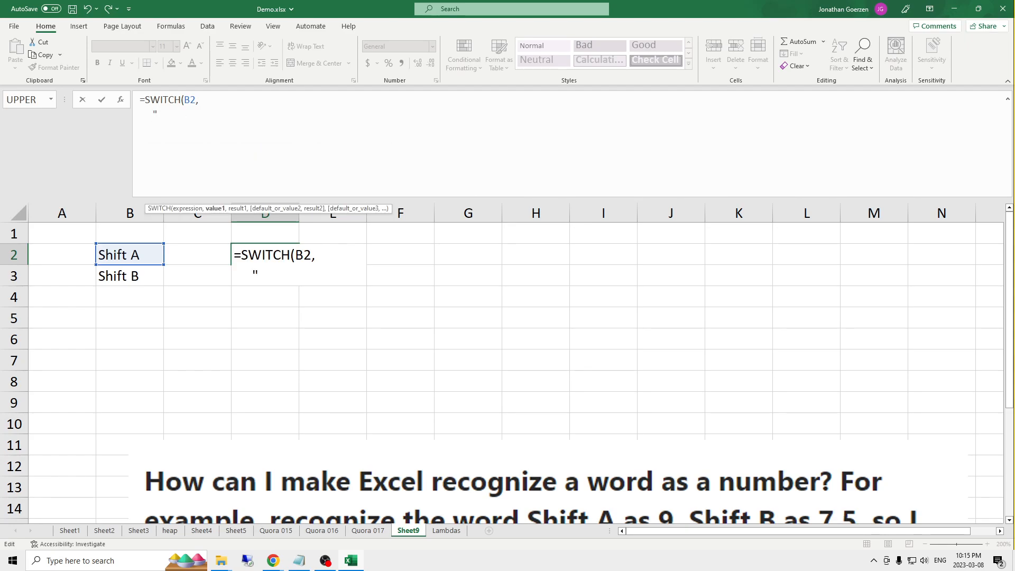
text(Shift A",)
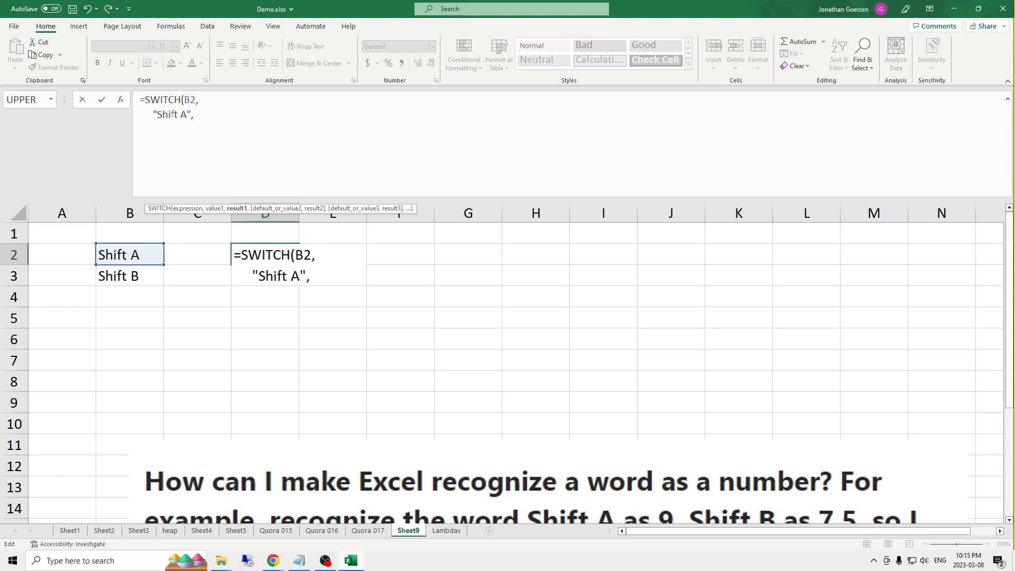
text( 9,)
key(alt+Return)
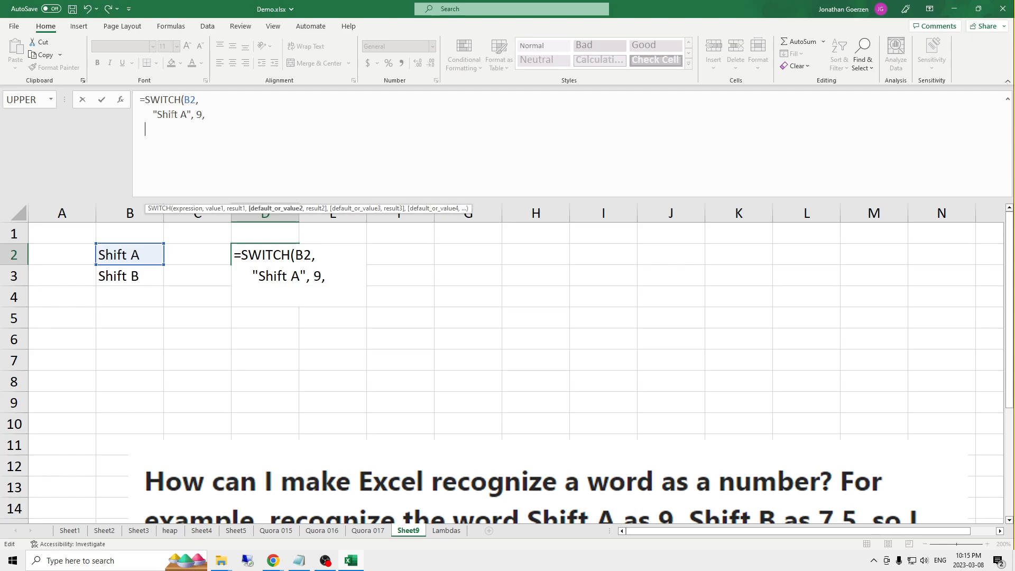
text("Shift B", 7.5,)
key(alt+Return)
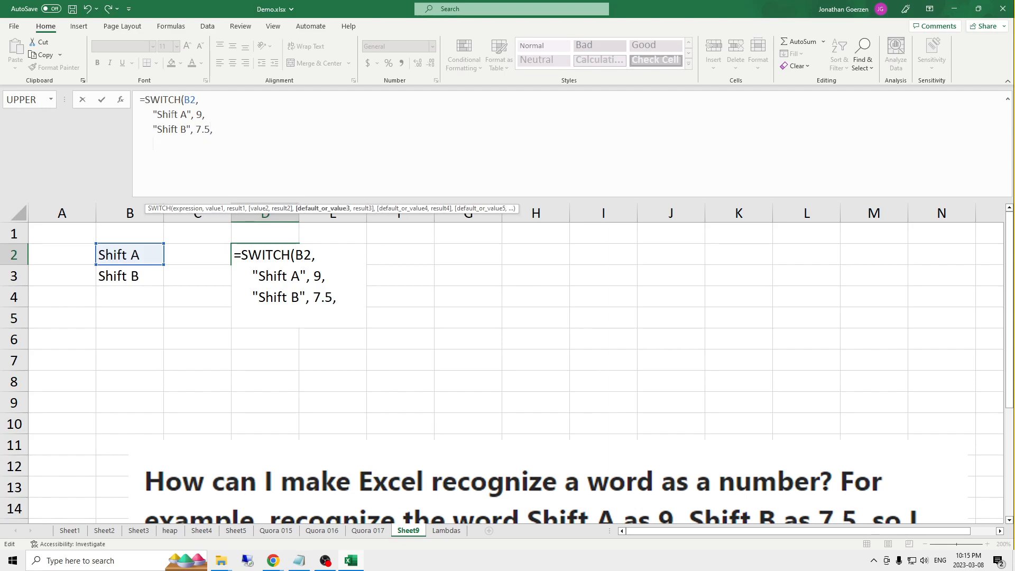
text(0))
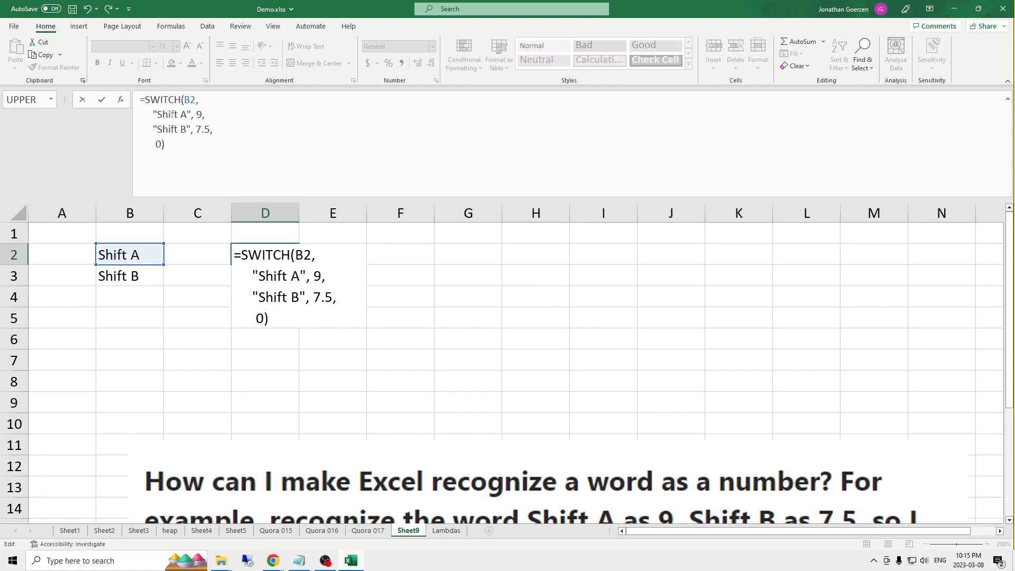
key(Return)
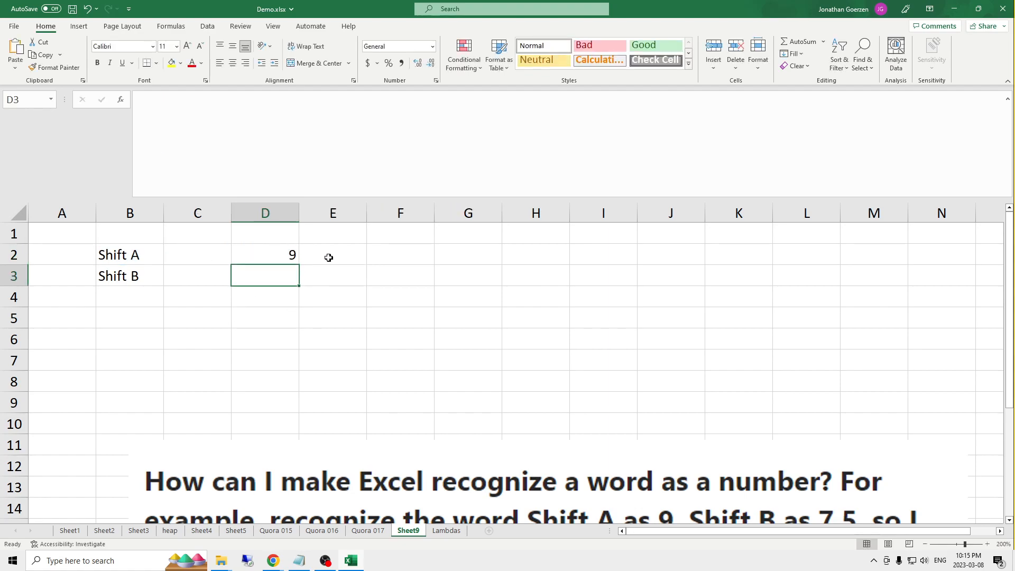
Fill the SWITCH formula from D2 down to D3.
click(243, 254)
drag(299, 264, 286, 285)
click(265, 279)
Enter Shift C in cell B4 and fill the SWITCH formula from D3 down to D4.
click(114, 298)
text(Shift C)
key(Return)
click(279, 275)
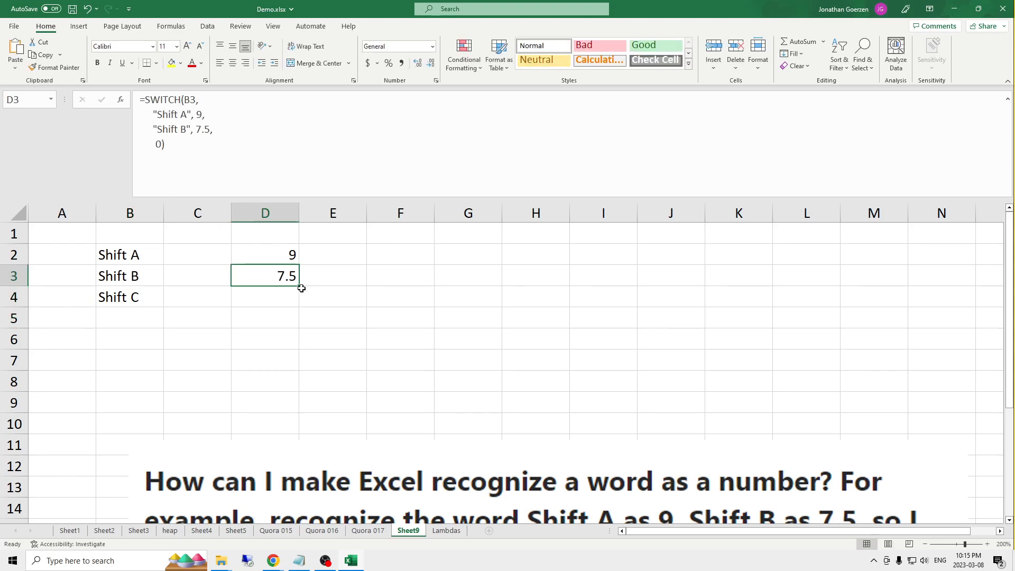
drag(298, 286, 297, 300)
click(249, 293)
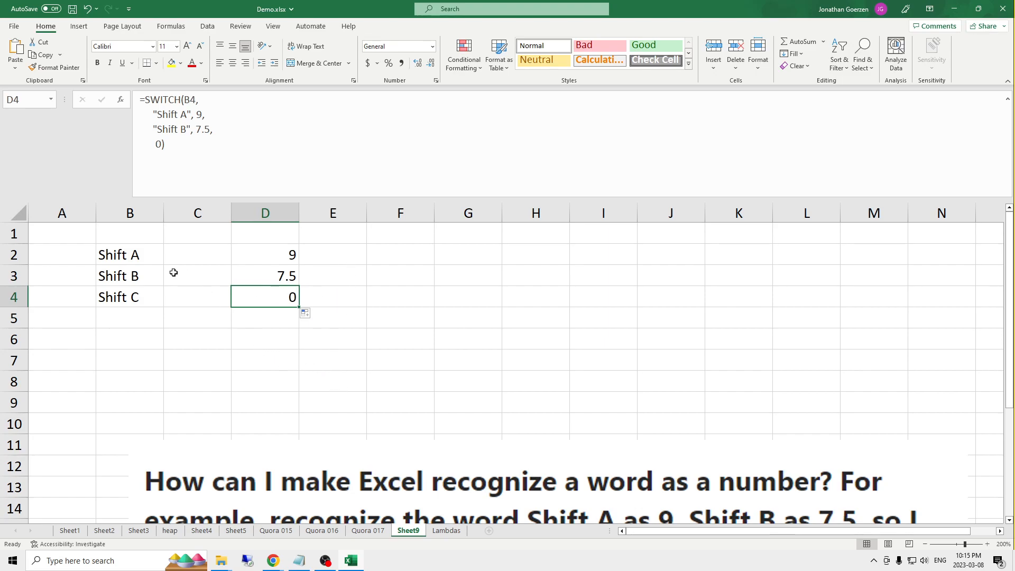
Add the pair "Shift C", 8 on its own line before the default value in the D2 SWITCH formula.
click(286, 249)
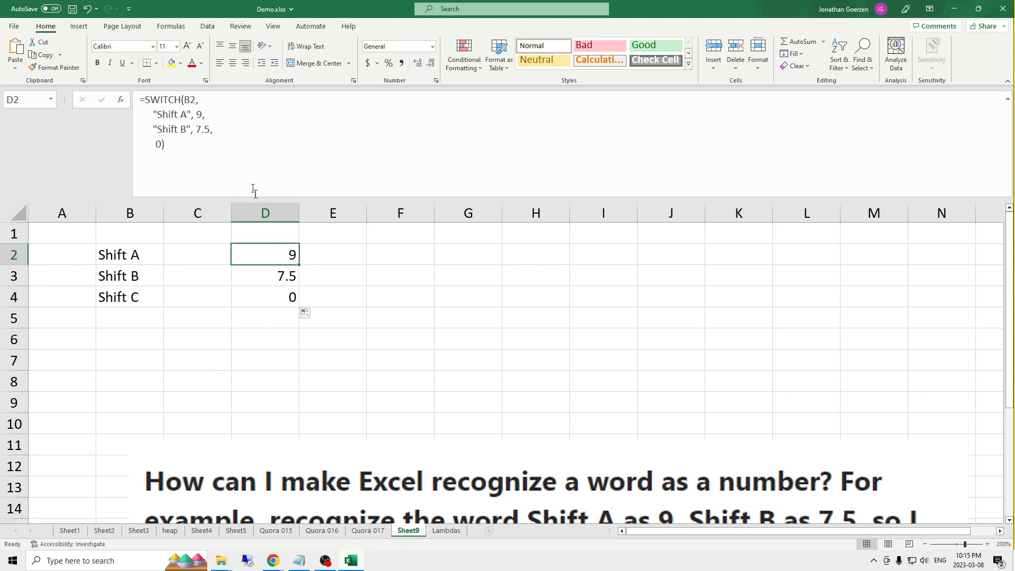
click(229, 129)
key(alt+Return)
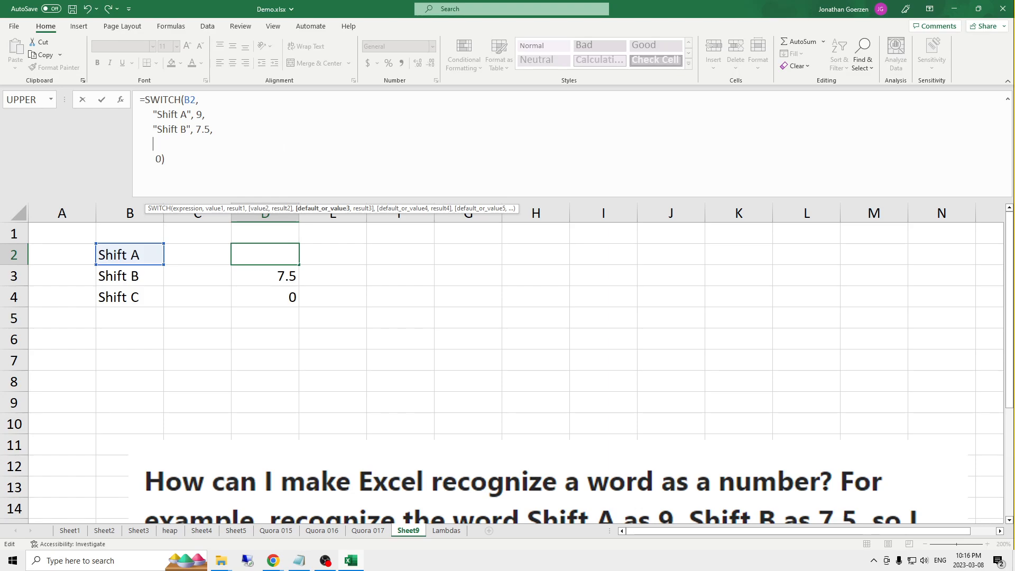
text("Shift C",)
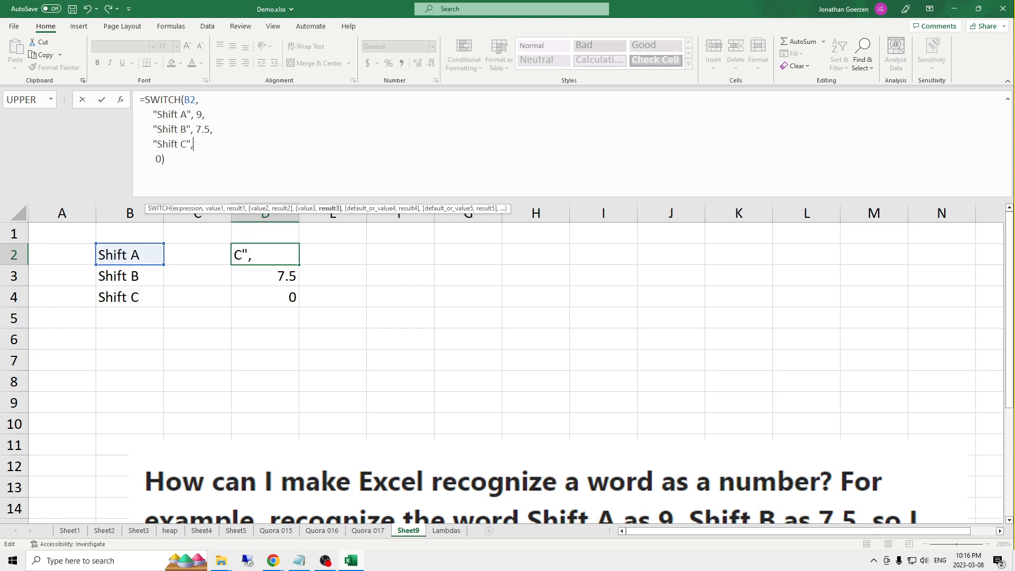
text( 8,)
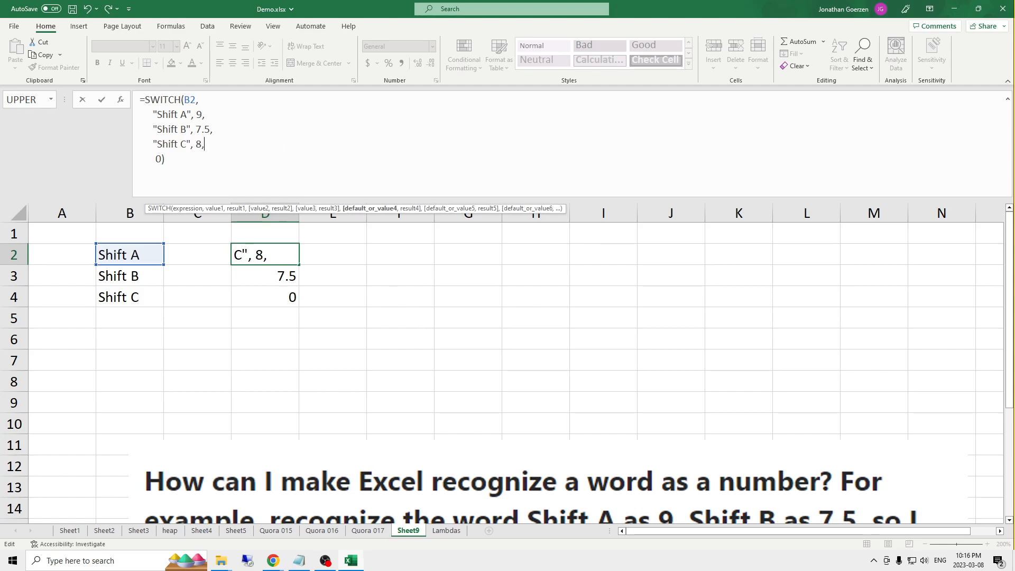
key(Return)
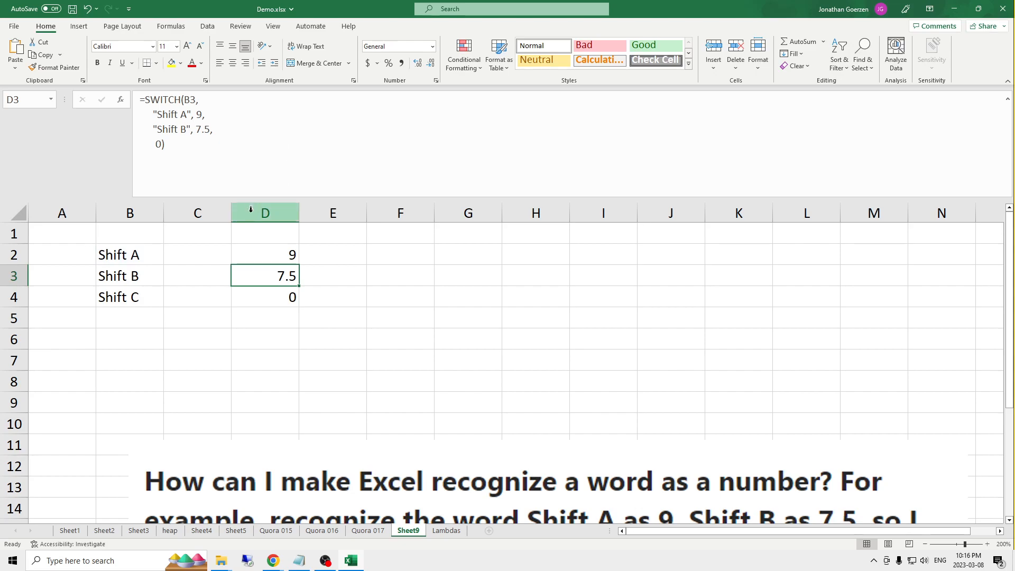
Fill the updated SWITCH formula from D2 down through D4.
click(276, 254)
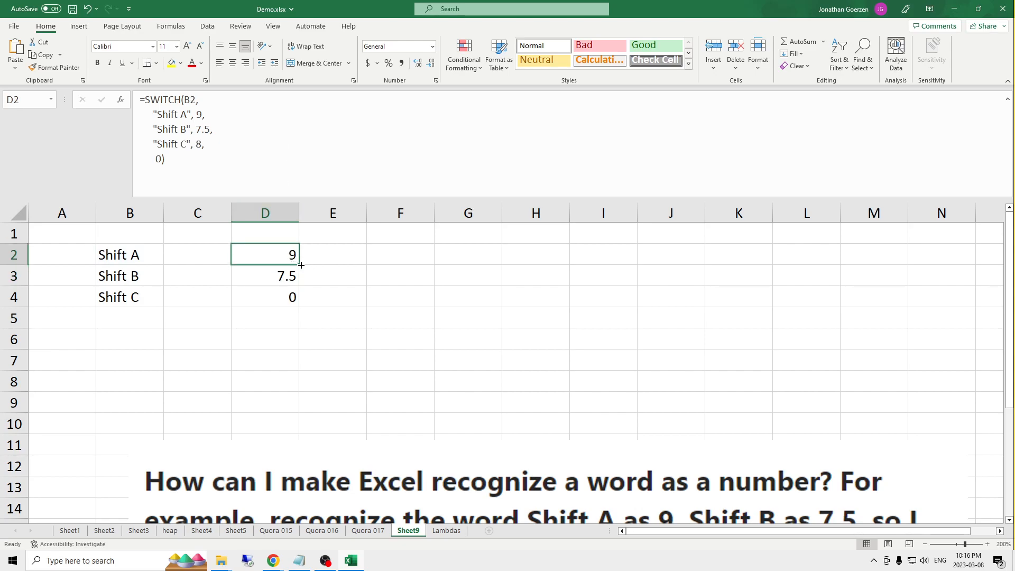
double_click(299, 264)
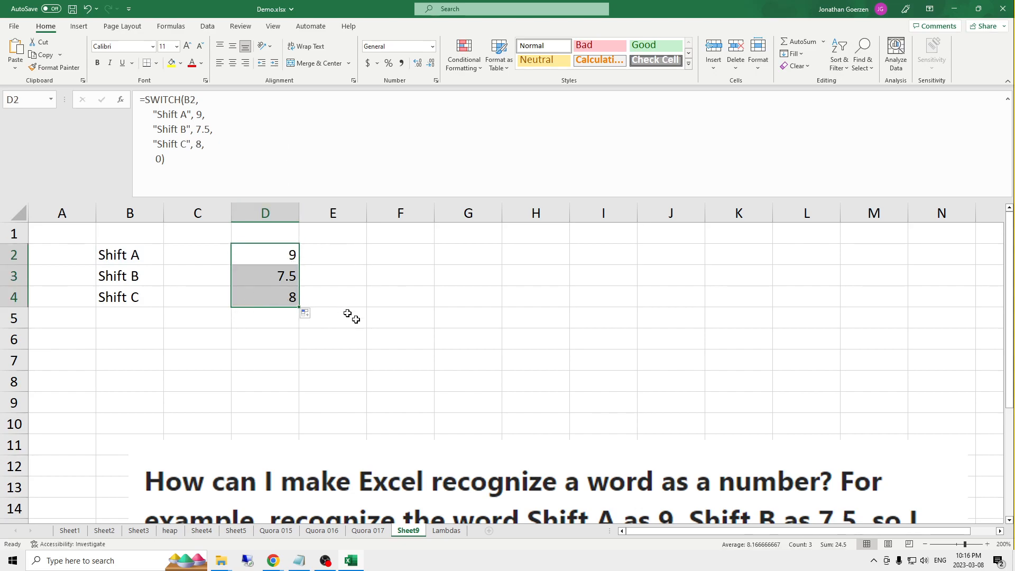
click(408, 273)
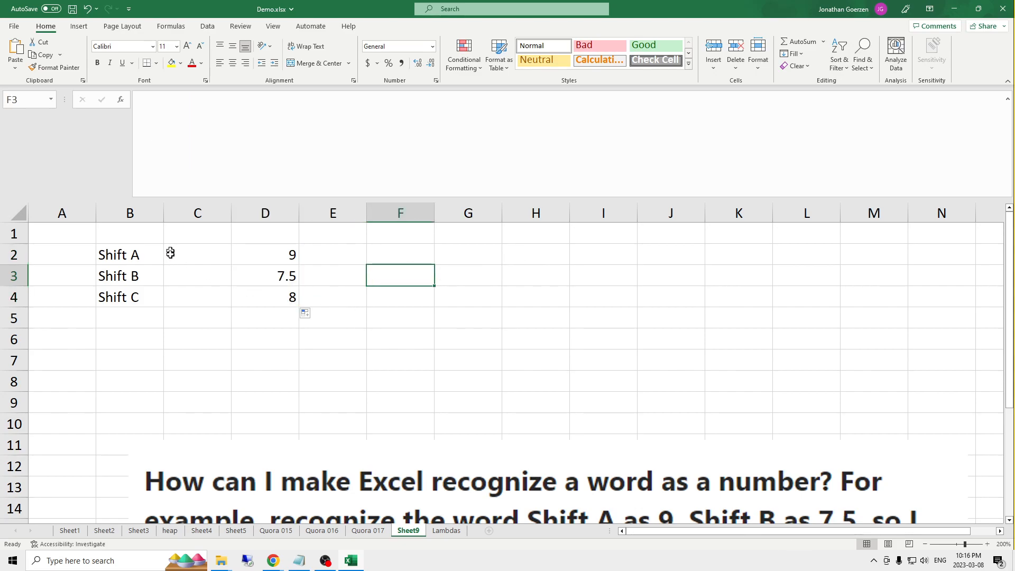
Fill the shift labels in B2:B4 down through cell B8.
drag(140, 253, 135, 299)
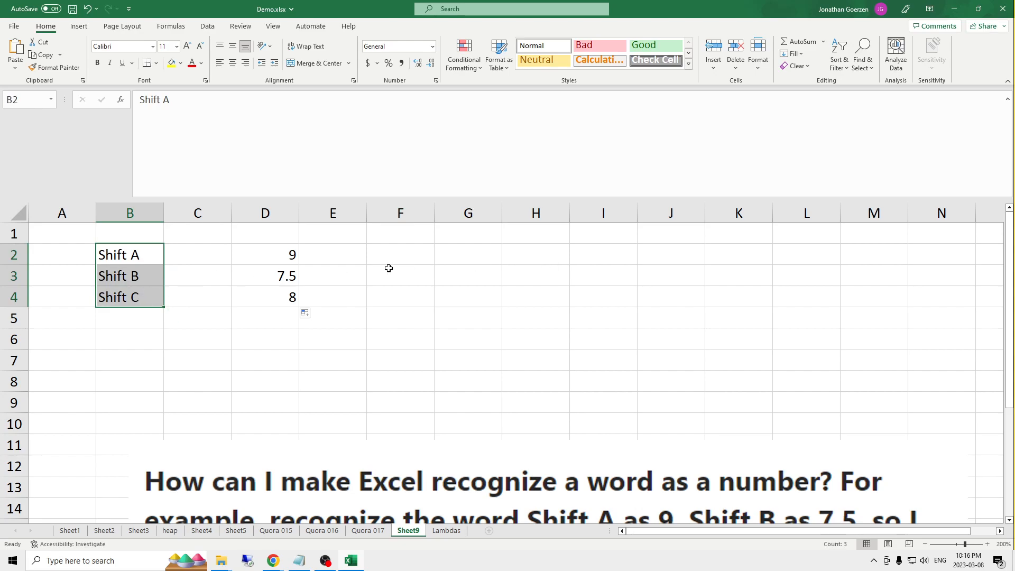
drag(159, 306, 158, 391)
click(154, 321)
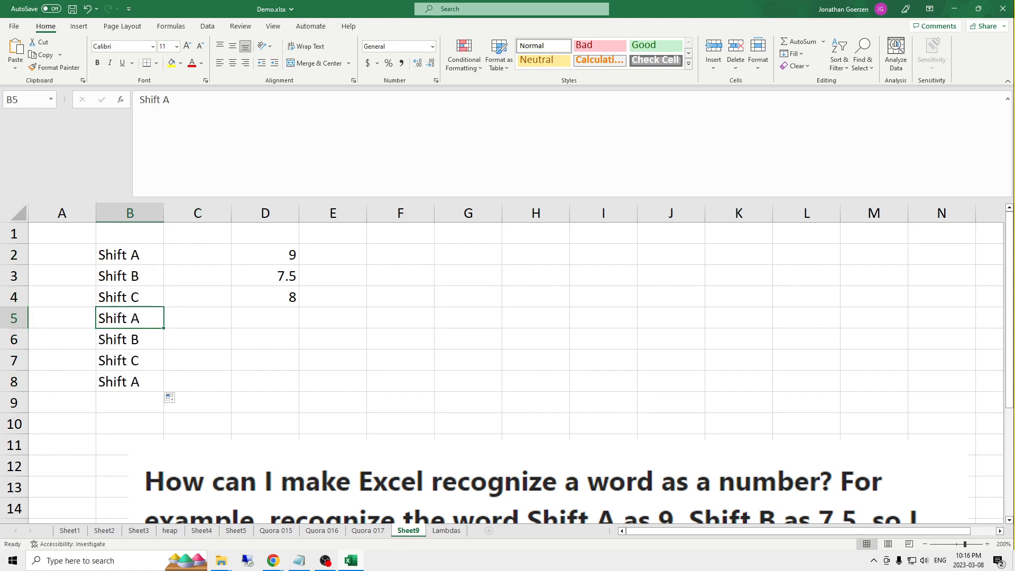
Relabel cell B5 as Shift D and cell B6 as Shift E.
double_click(154, 320)
key(BackSpace)
text(D)
key(Return)
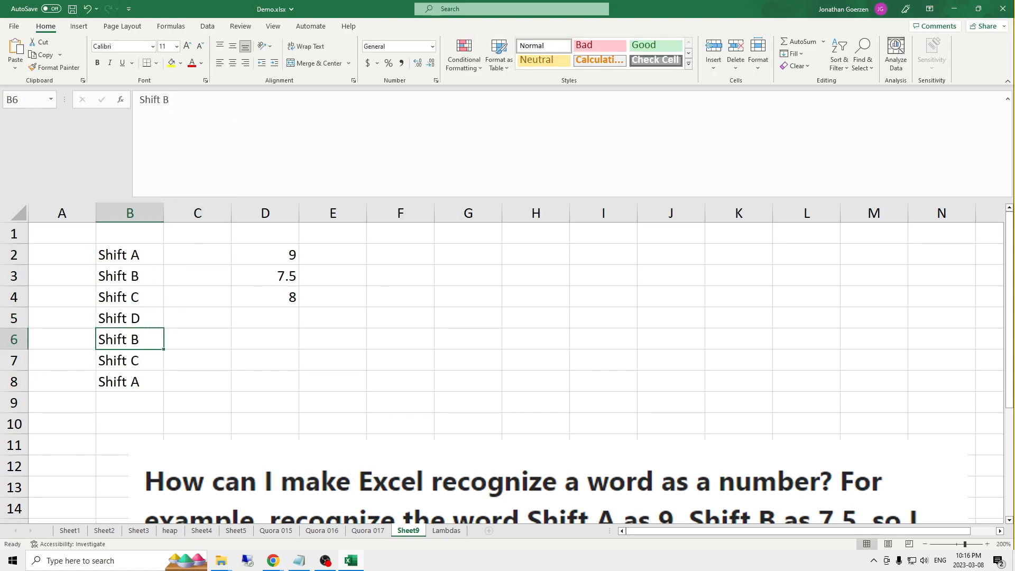
key(F2)
key(BackSpace)
text(E)
key(Return)
Relabel cell B7 as Shift F and cell B8 as Shift G.
key(F2)
key(BackSpace)
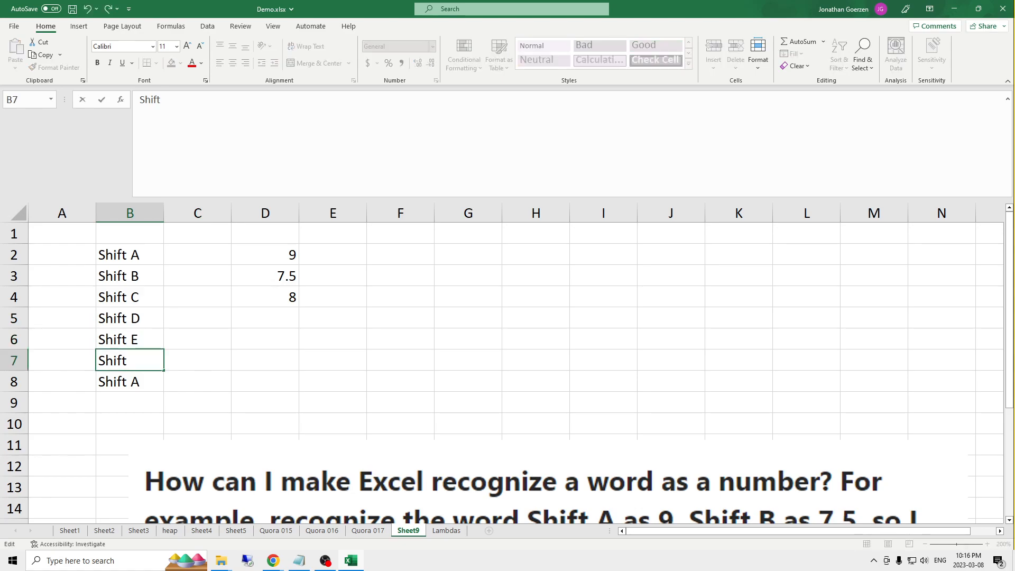
text(F)
key(Return)
key(F2)
key(BackSpace)
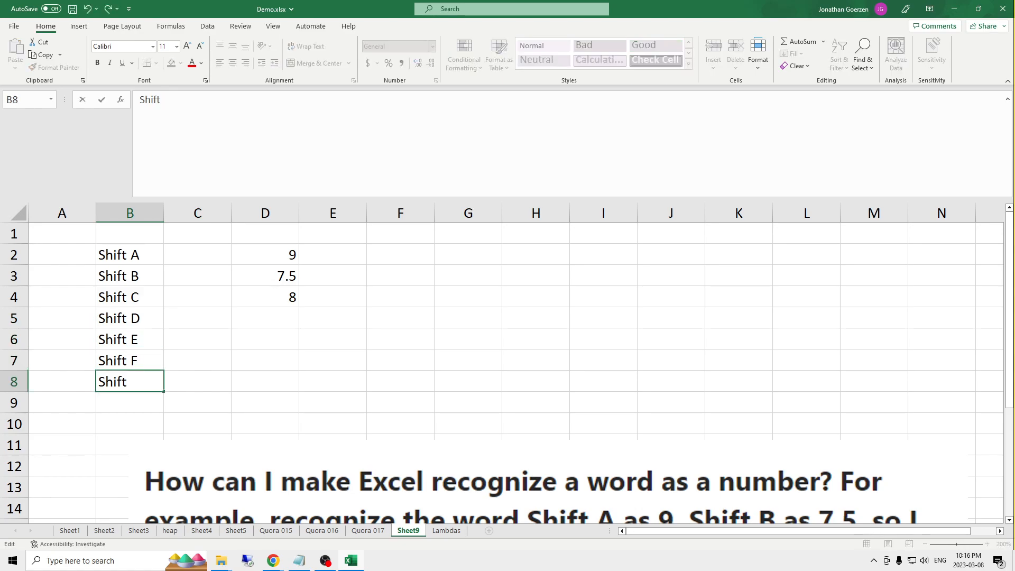
text(G)
key(Return)
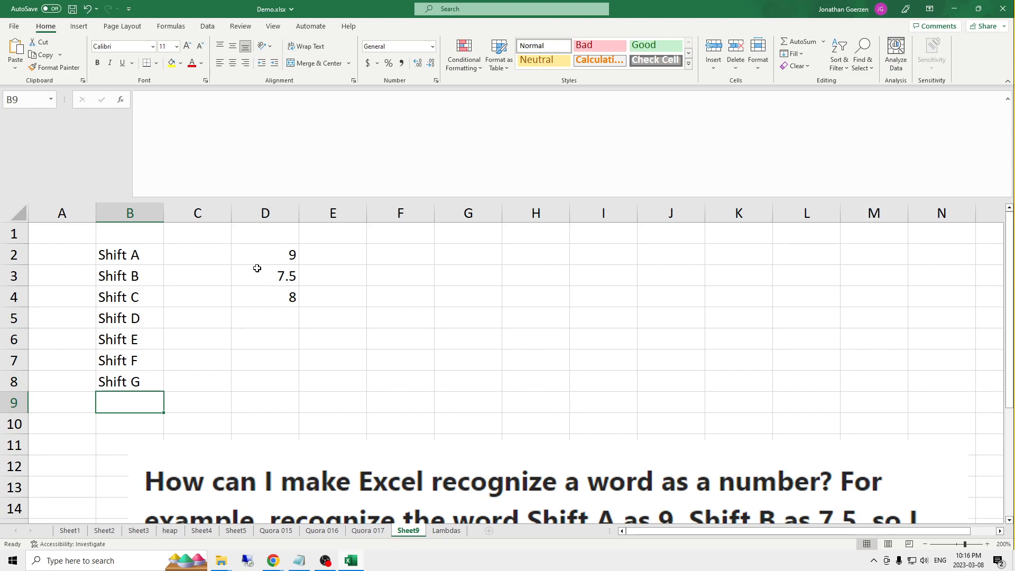
Copy the full SWITCH formula from D2 and store it as plain text in M1 with a leading apostrophe.
click(286, 255)
drag(196, 161, 95, 107)
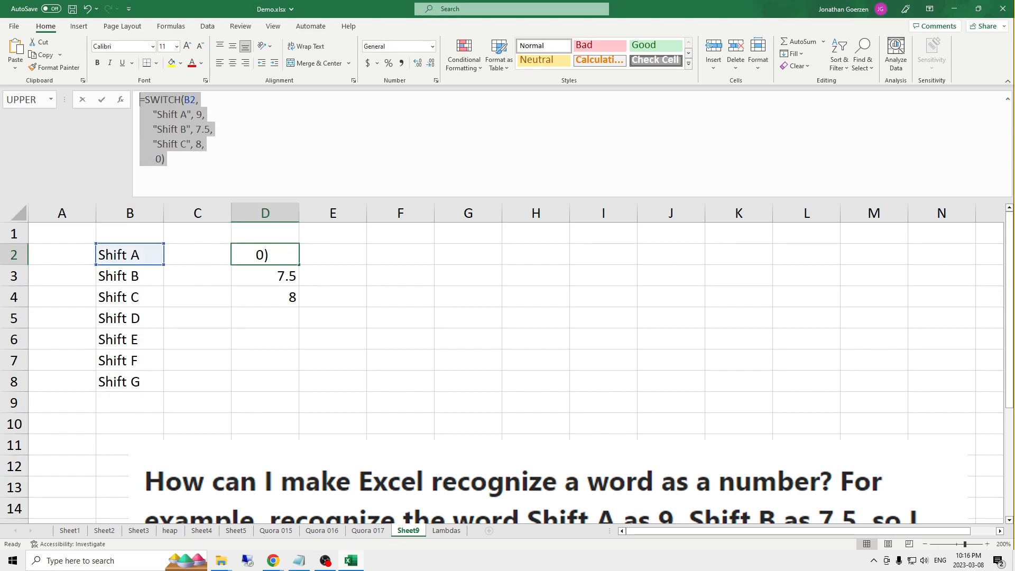
key(ctrl+c)
key(Escape)
click(858, 243)
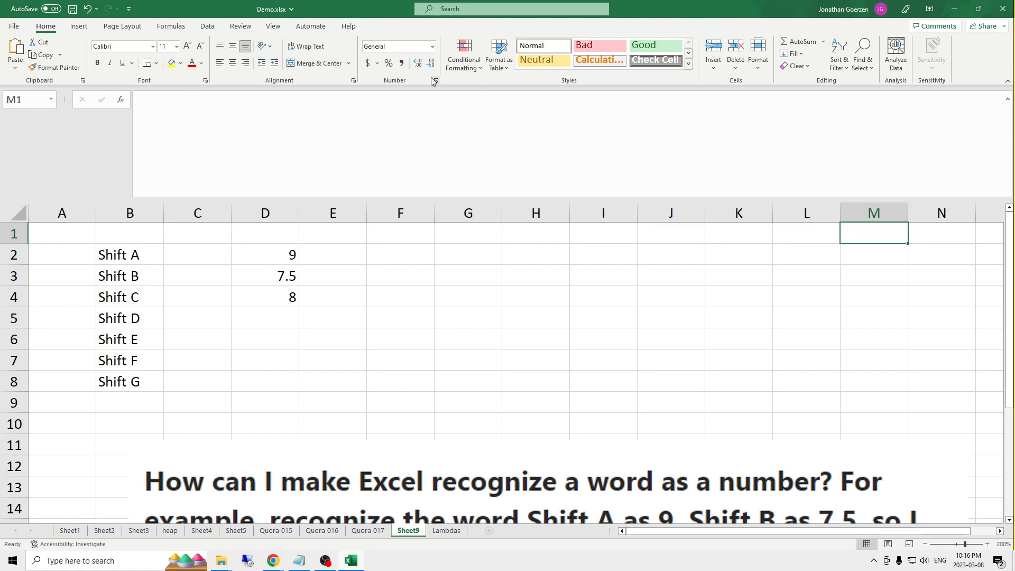
text(')
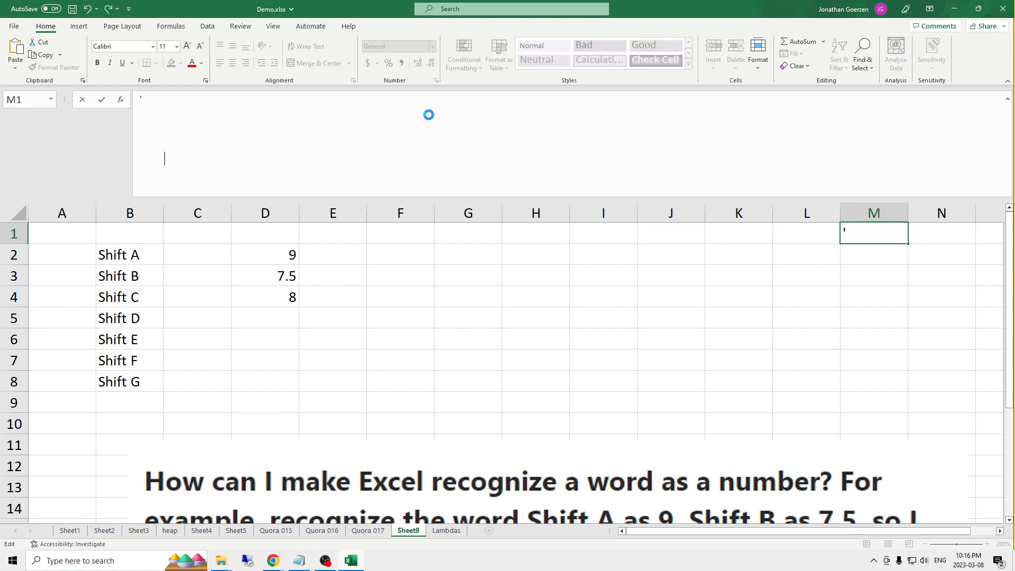
key(ctrl+v)
key(Return)
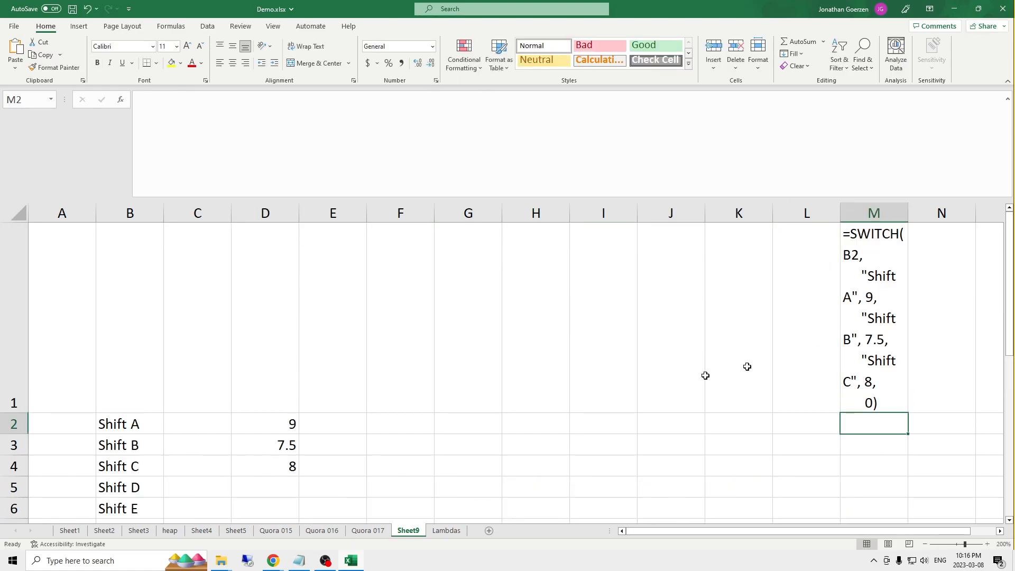
Reduce the height of row 1 to about three text lines and widen column M to fit the formula lines.
drag(28, 412, 22, 281)
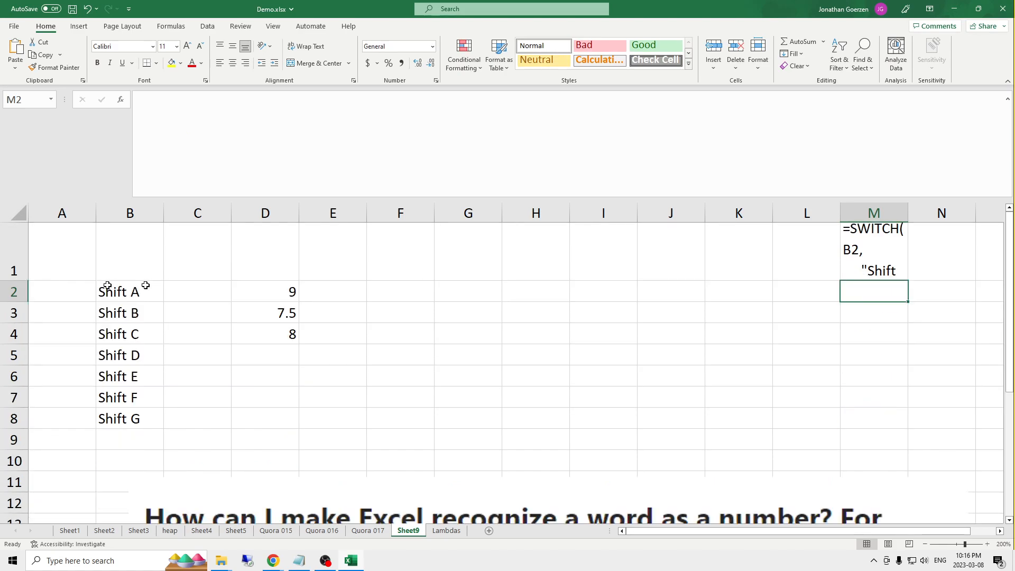
drag(907, 208, 983, 207)
click(252, 276)
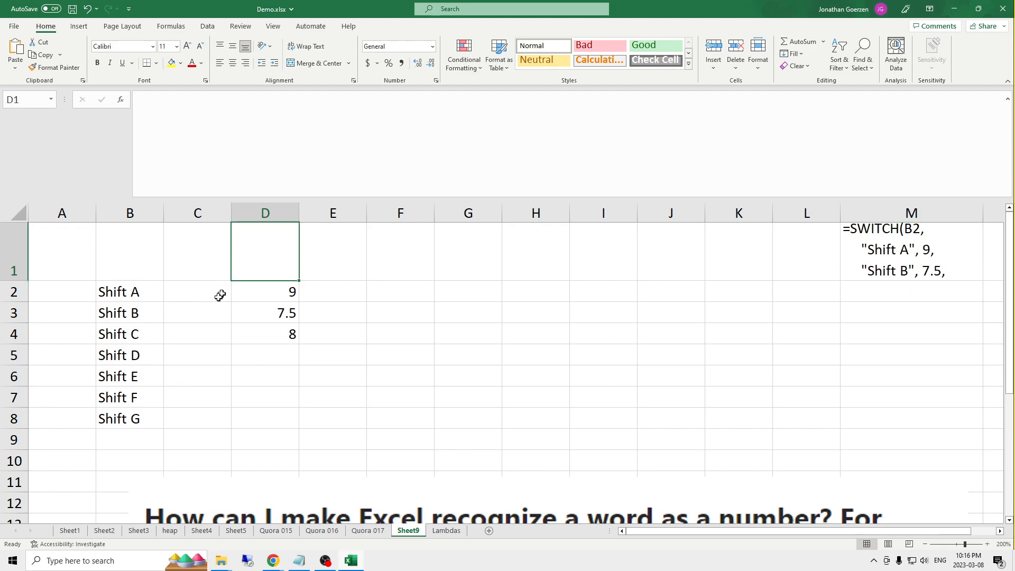
Merge and center B1:D1 and enter the title "reference Table" in it.
drag(140, 260, 258, 256)
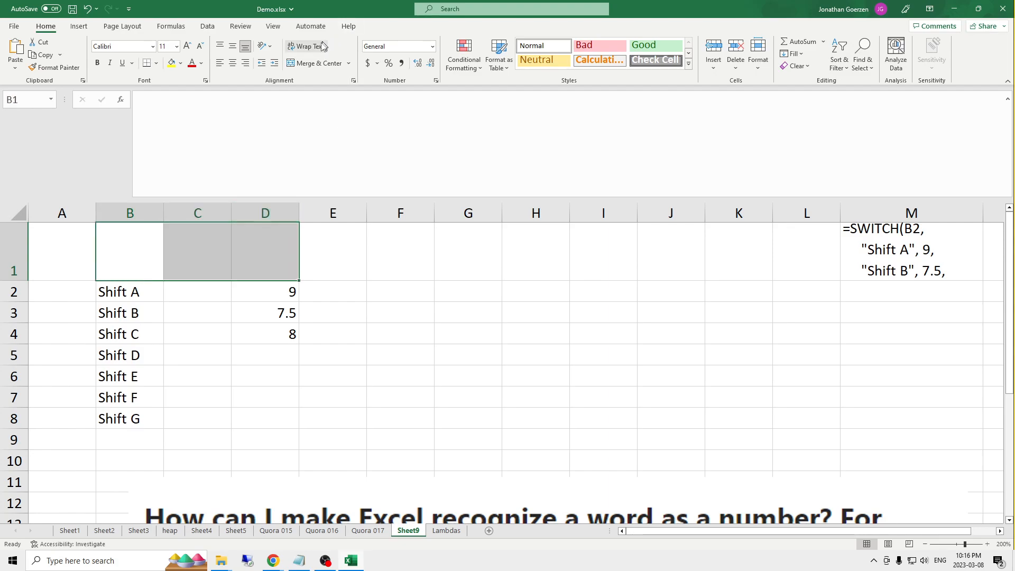
click(314, 63)
text(referen)
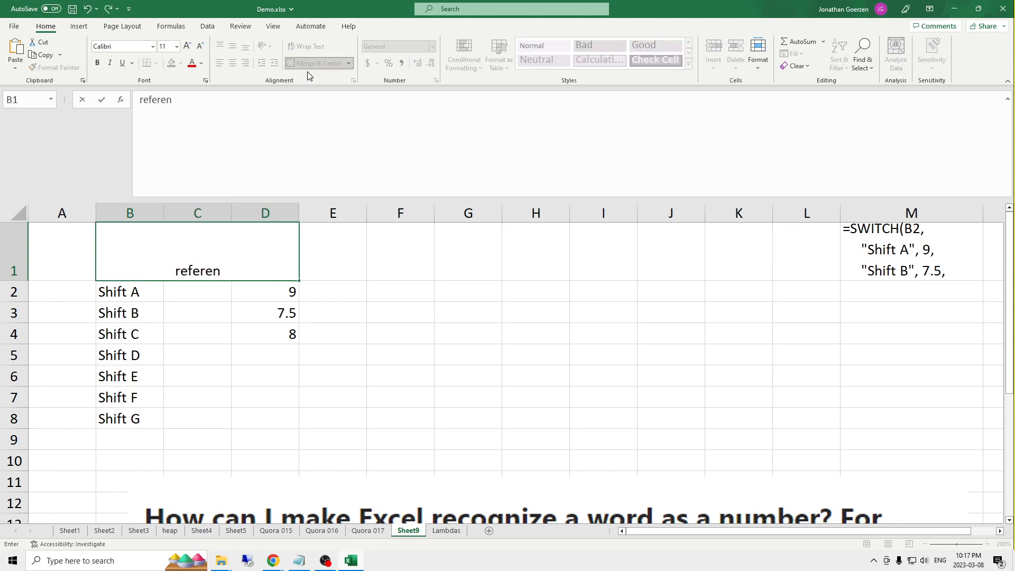
text(ce Table)
key(Tab)
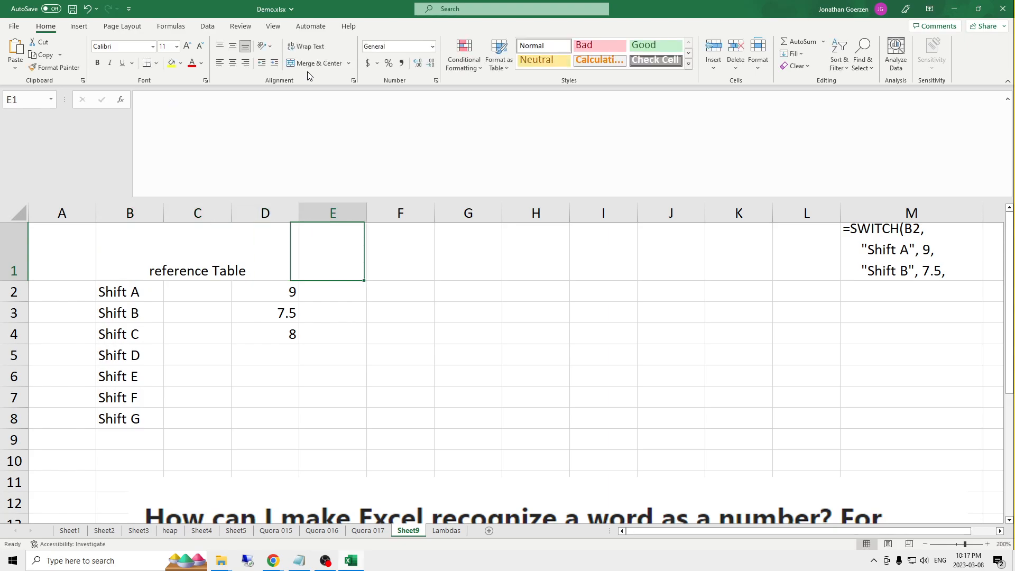
Enter the heading "Data" in G1.
key(Tab)
key(Tab)
text(Data)
key(Return)
Fill G2:G5 with the sample entries Shift A, Shift B, Shift A and Shift B.
text(Sift)
key(BackSpace)
key(BackSpace)
key(BackSpace)
key(BackSpace)
text(Shift A)
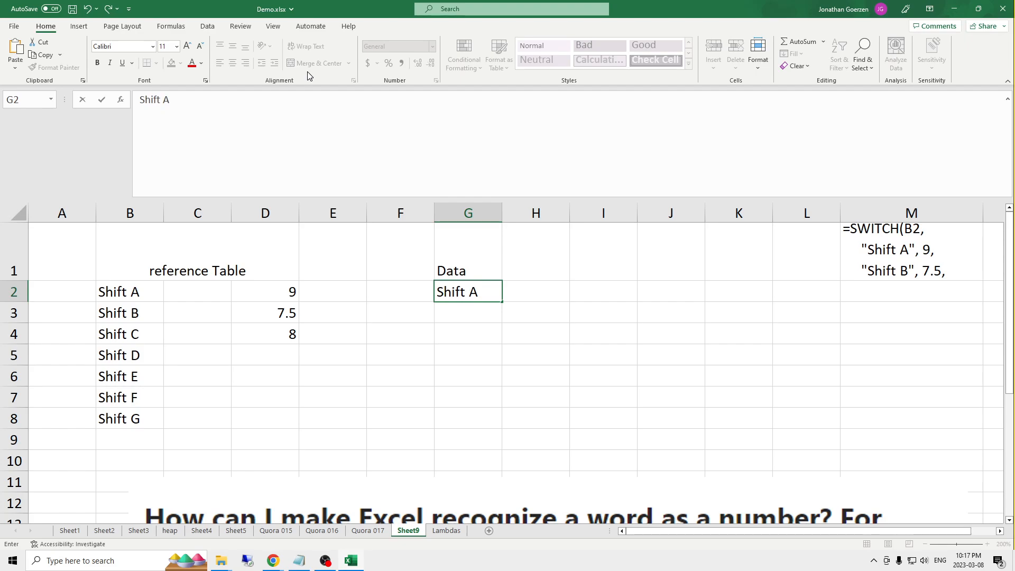
key(Return)
text(Shift B)
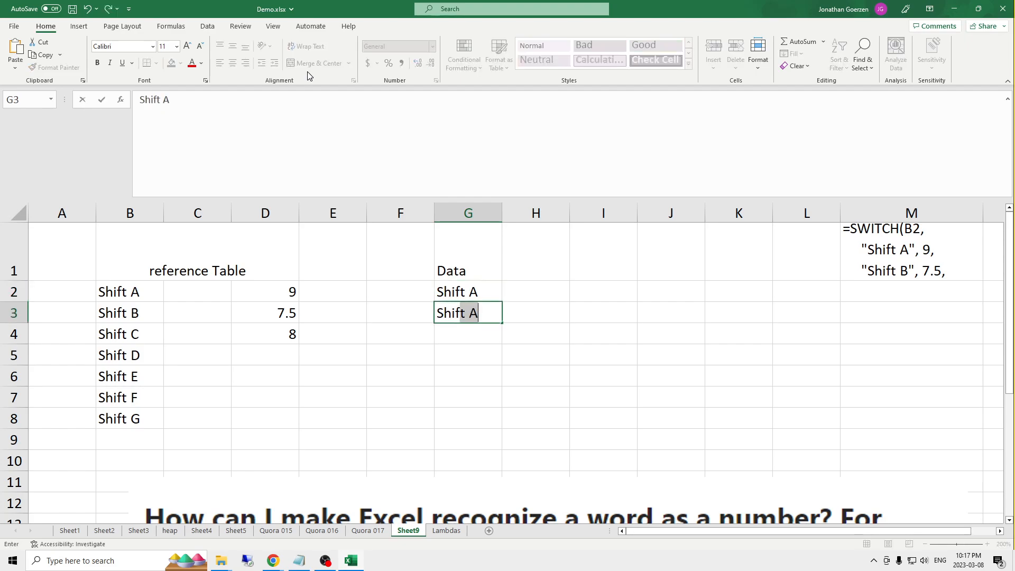
key(Return)
text(Shift A)
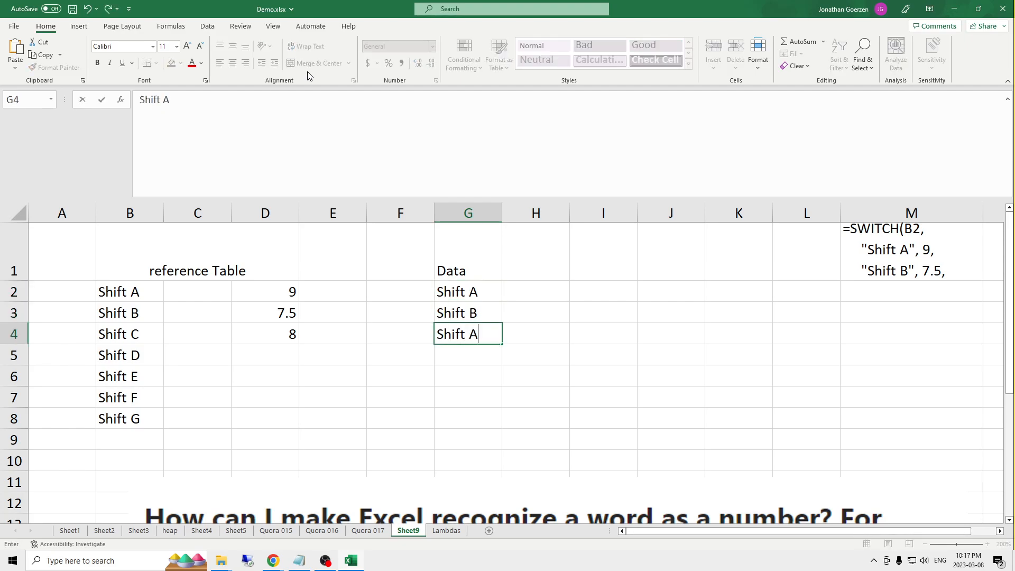
key(Return)
text(Shift)
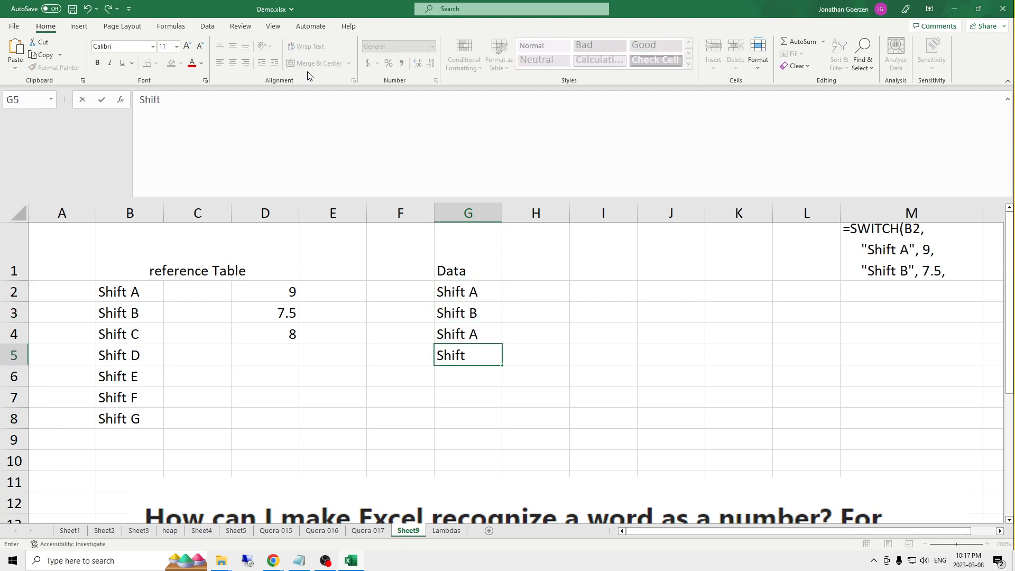
text( B)
key(Return)
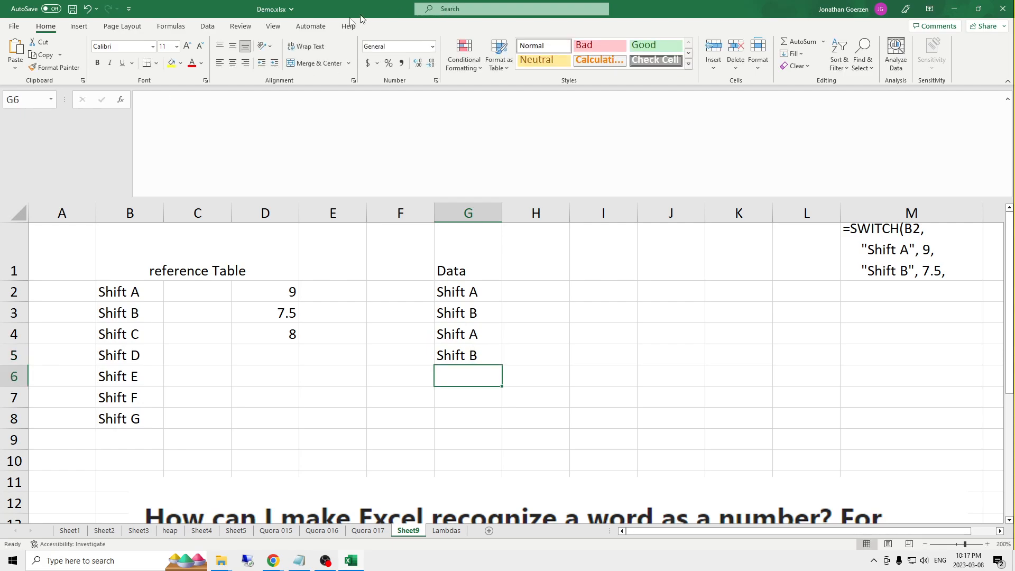
Clear D2:D5 and enter the hours 9, 7.5 and 8 in C2:C4 for Shifts A to C.
drag(269, 289, 274, 356)
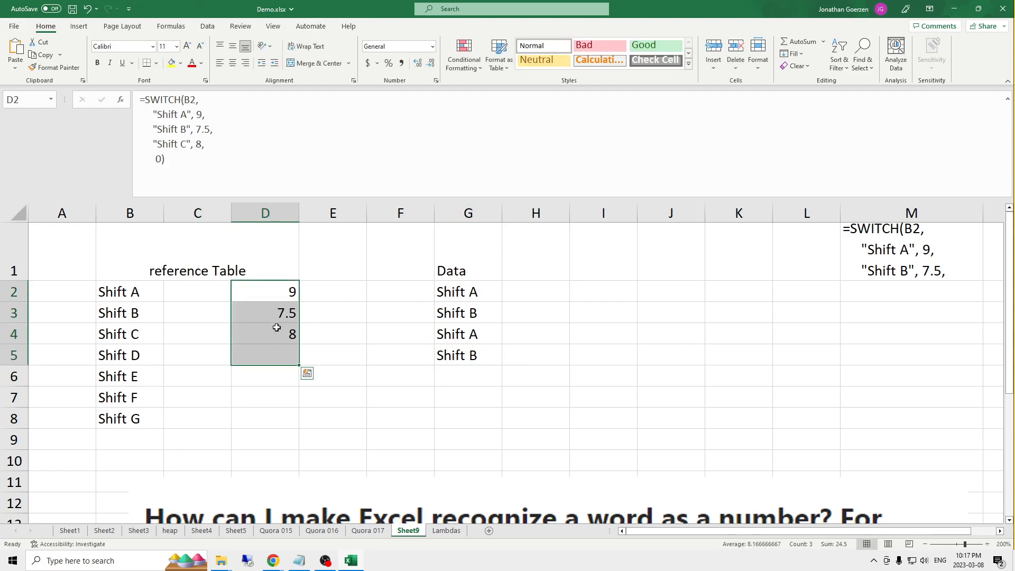
key(Delete)
key(Left)
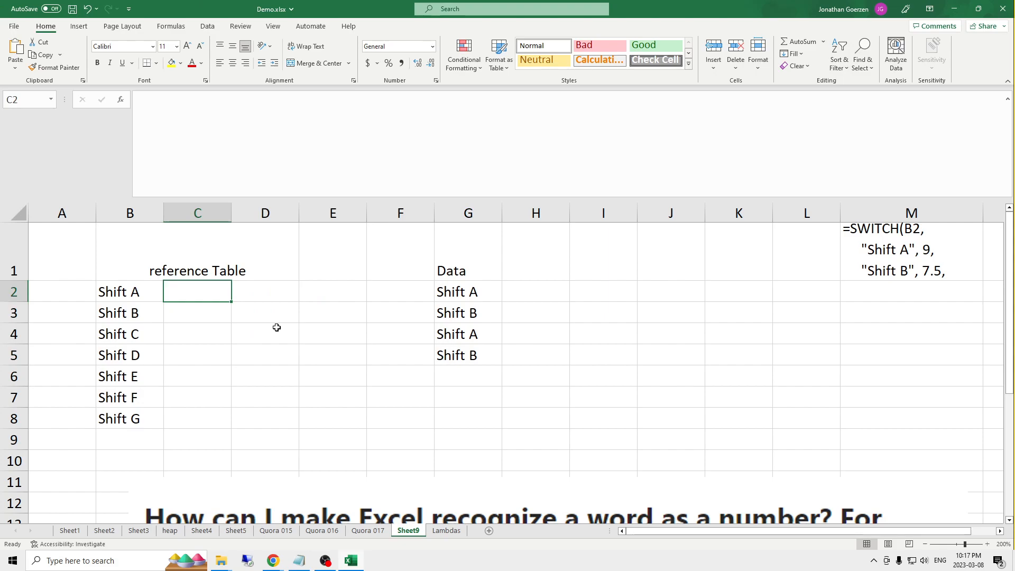
text(9)
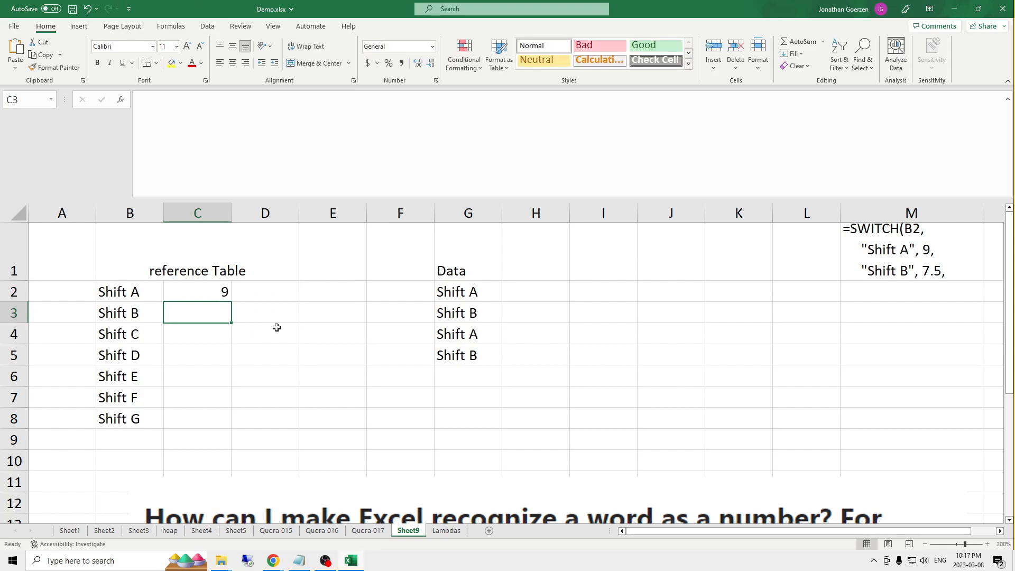
text(7.5)
key(Return)
text(8)
key(Return)
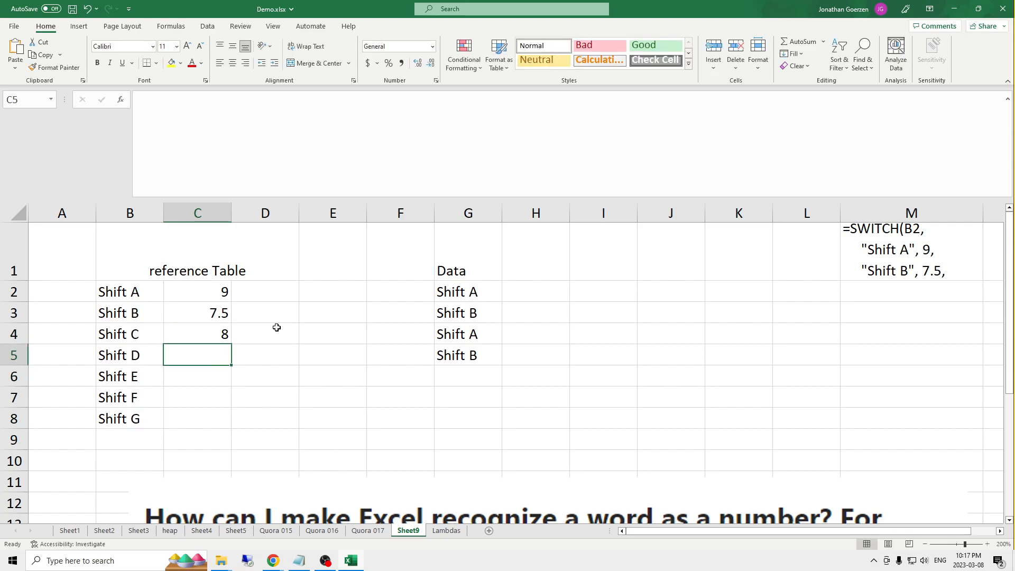
Enter the hours 4, 6, 2 and 4.5 in C5:C8 for Shifts D to G.
text(4)
key(Return)
text(6)
key(Return)
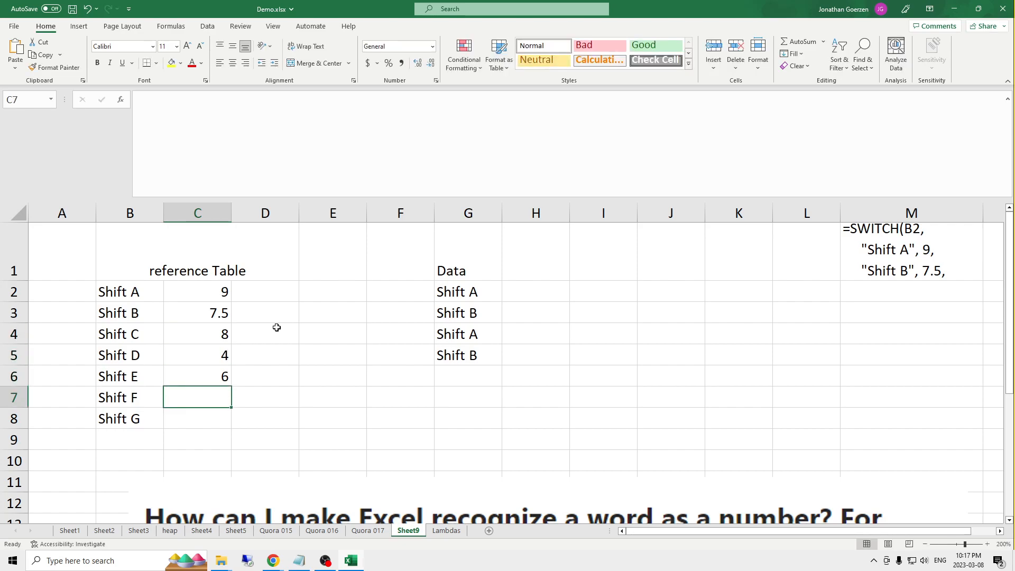
text(2)
key(Return)
text(4.5)
key(Return)
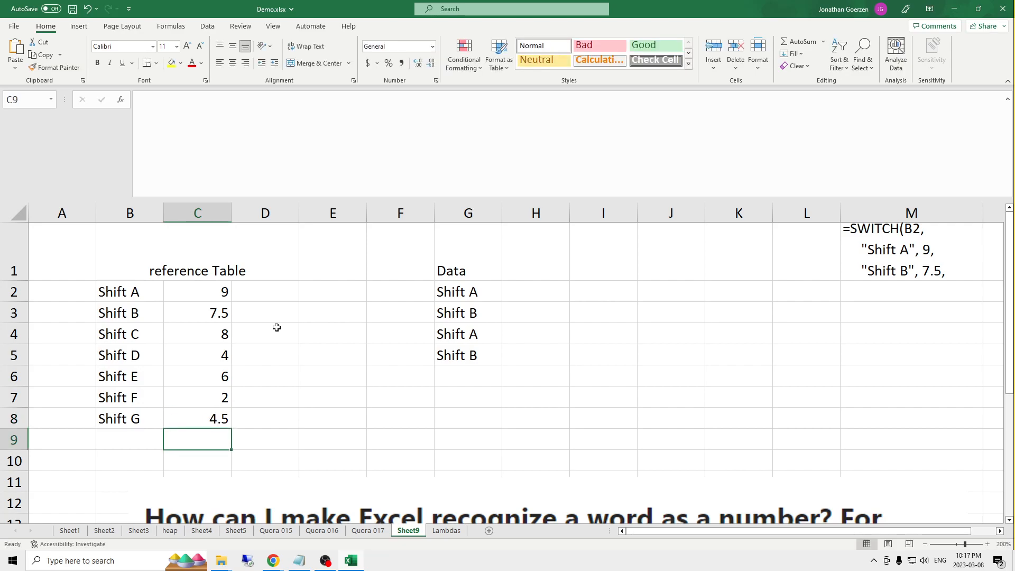
key(Up)
key(Up)
key(Up)
key(Up)
key(Up)
key(Up)
key(Up)
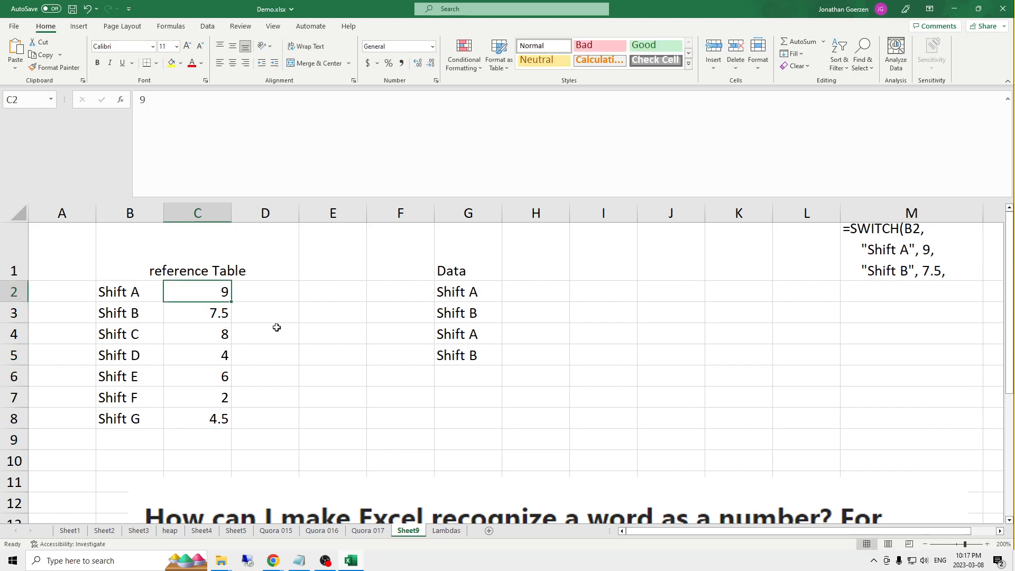
key(Right)
key(Right)
key(Right)
key(Right)
key(Left)
key(Left)
key(Left)
key(Left)
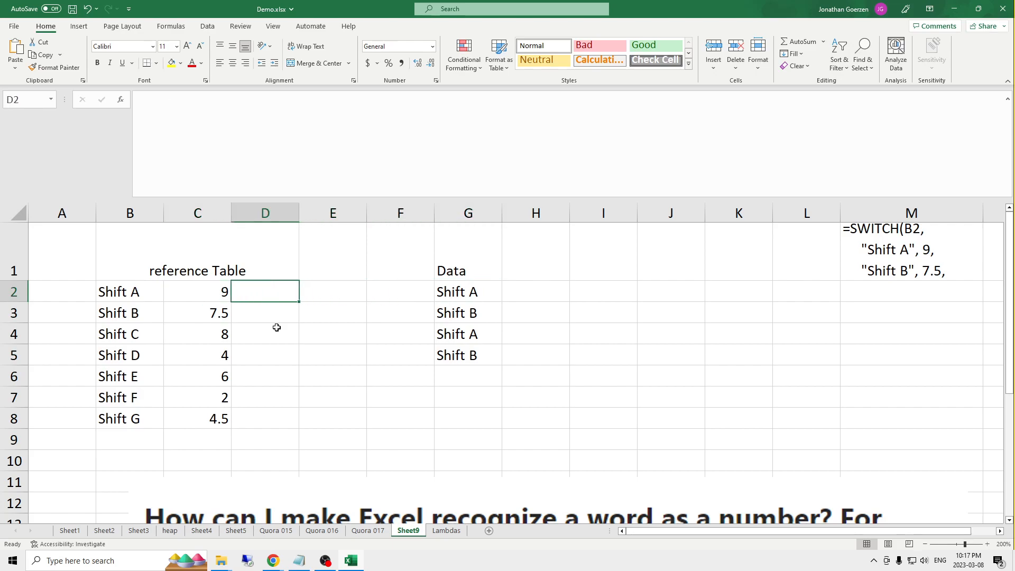
key(Up)
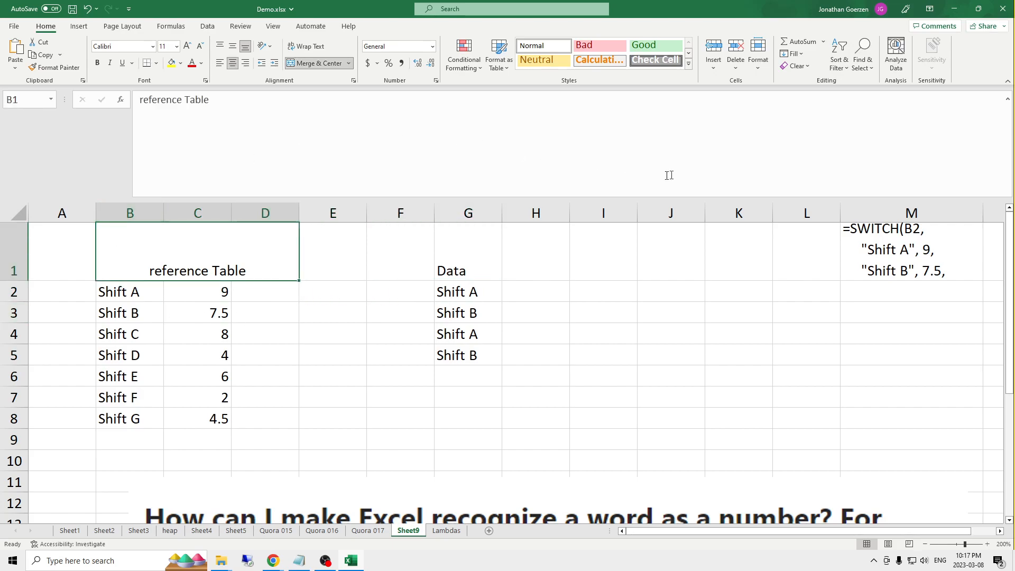
Begin an XLOOKUP formula in H2 with lookup value G2, lookup array B2:B8 and return array C2:C8.
click(553, 294)
click(407, 150)
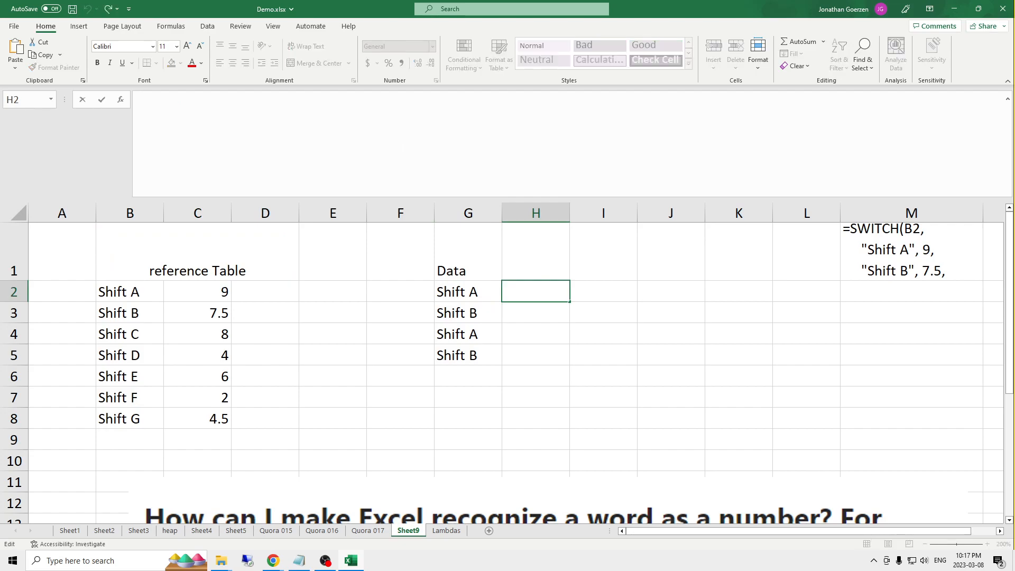
text(=XLOOKUP()
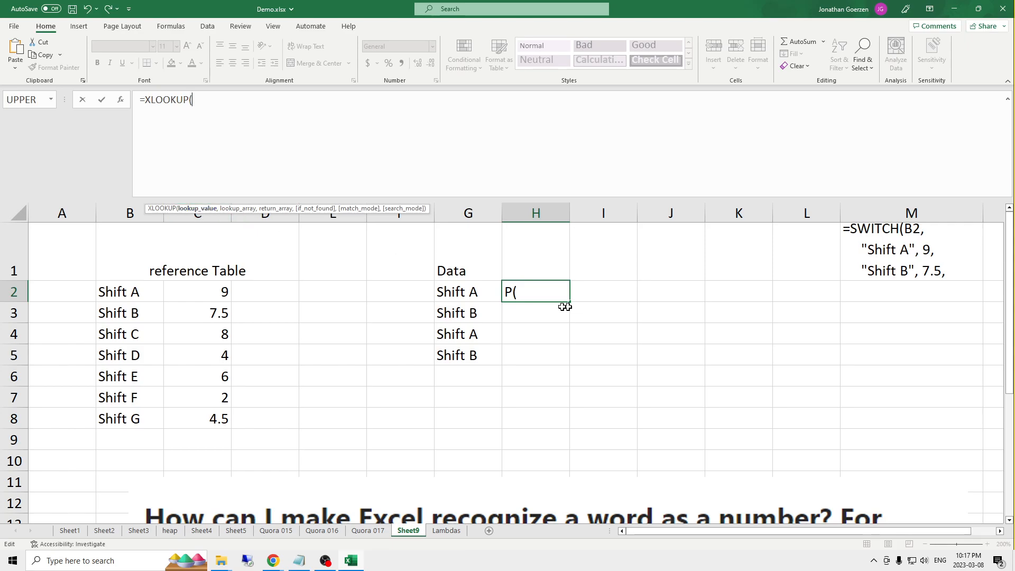
click(465, 290)
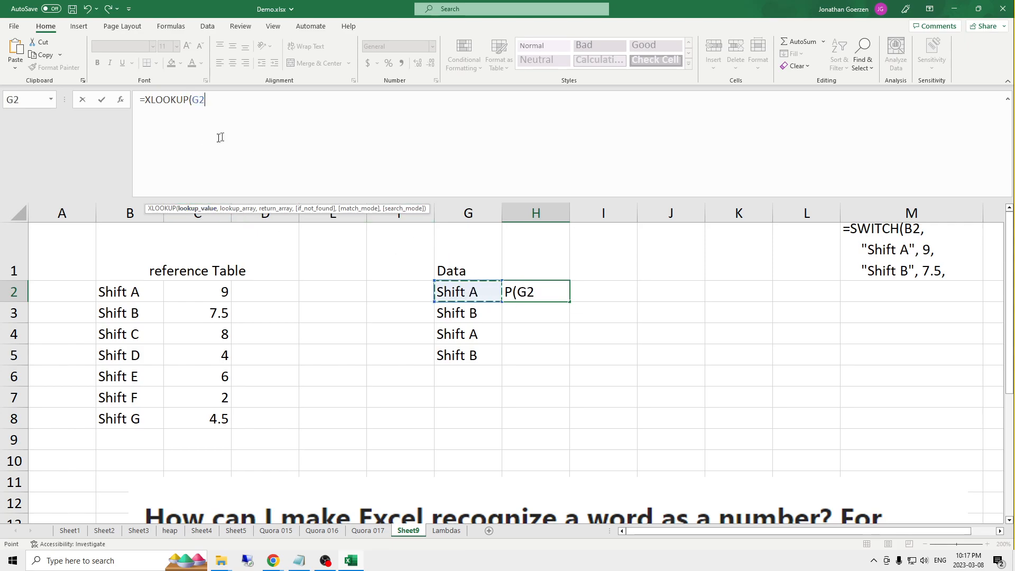
text(,)
drag(139, 289, 140, 417)
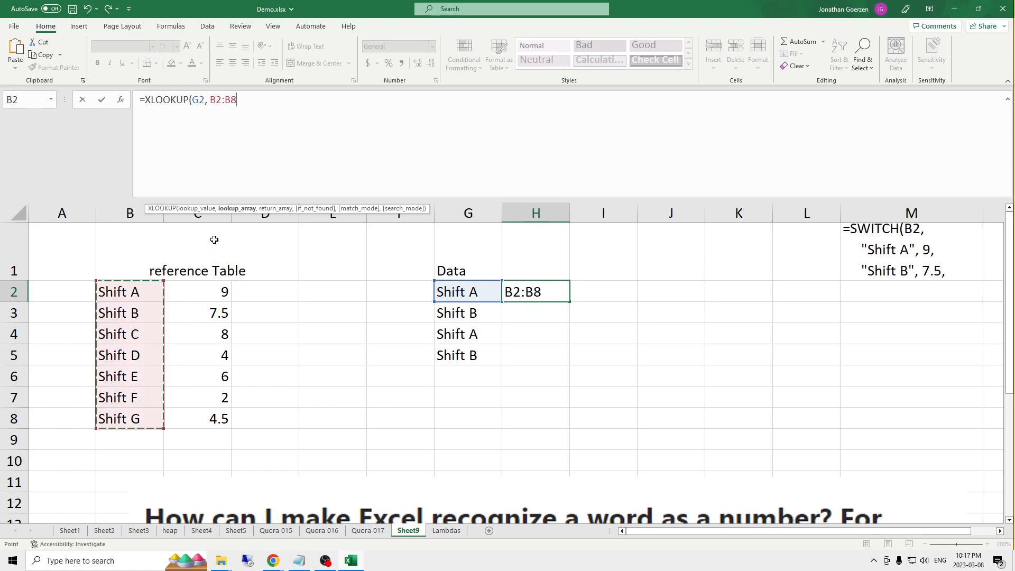
text(,)
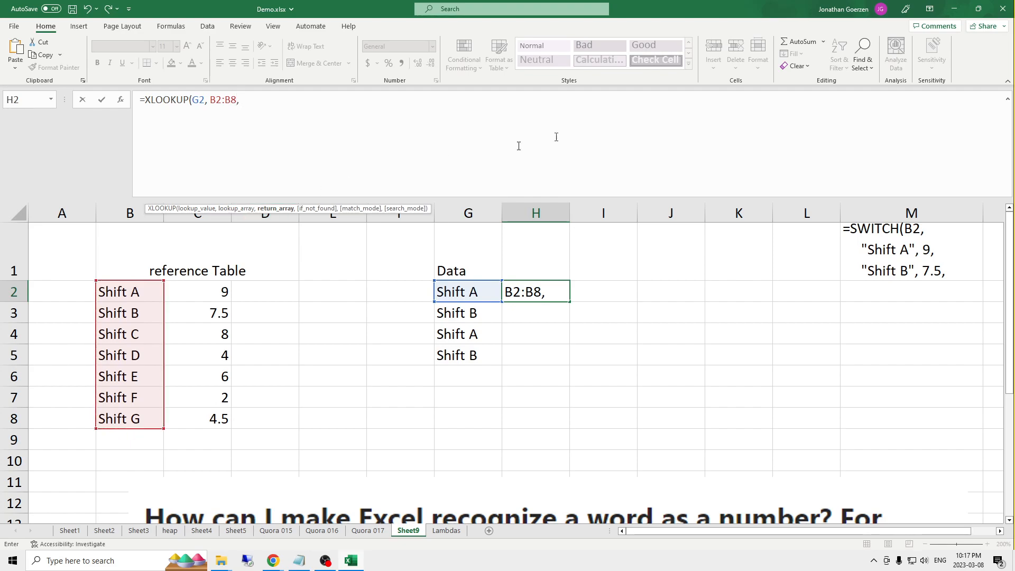
drag(188, 300, 204, 414)
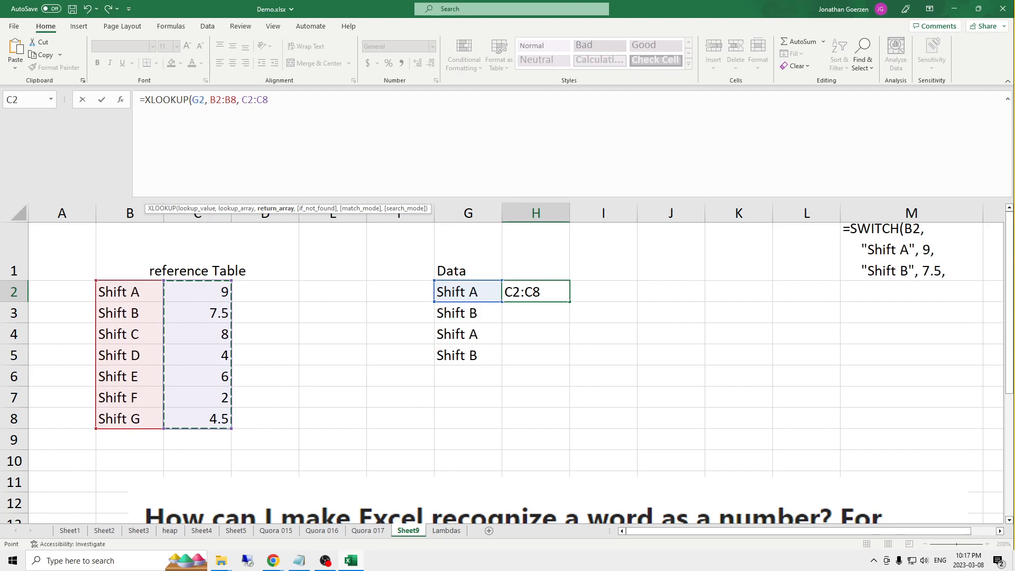
Complete the H2 XLOOKUP with 0 if not found, match mode 0 (exact match) and search mode 1 (first-to-last).
text(, )
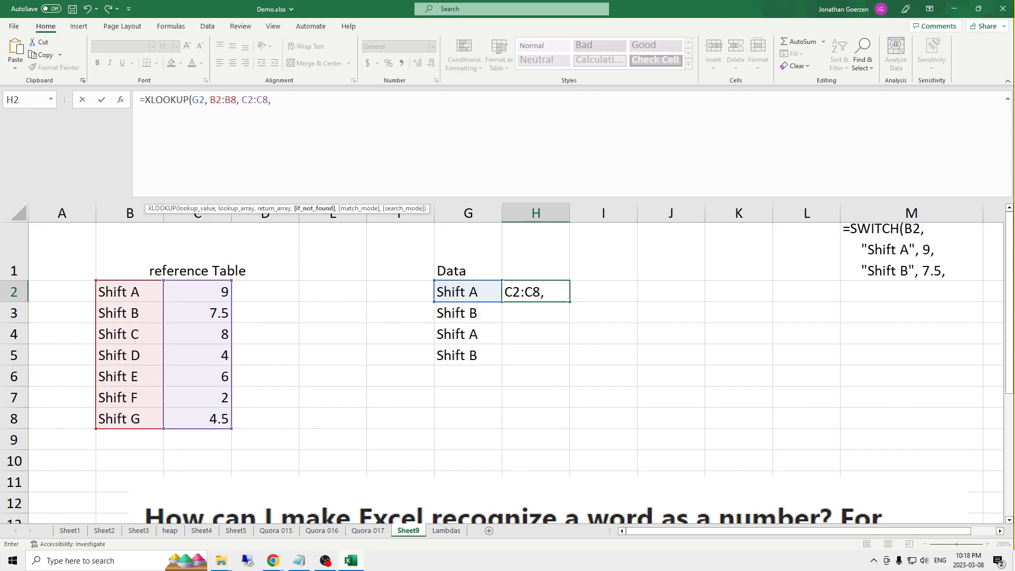
text(0,)
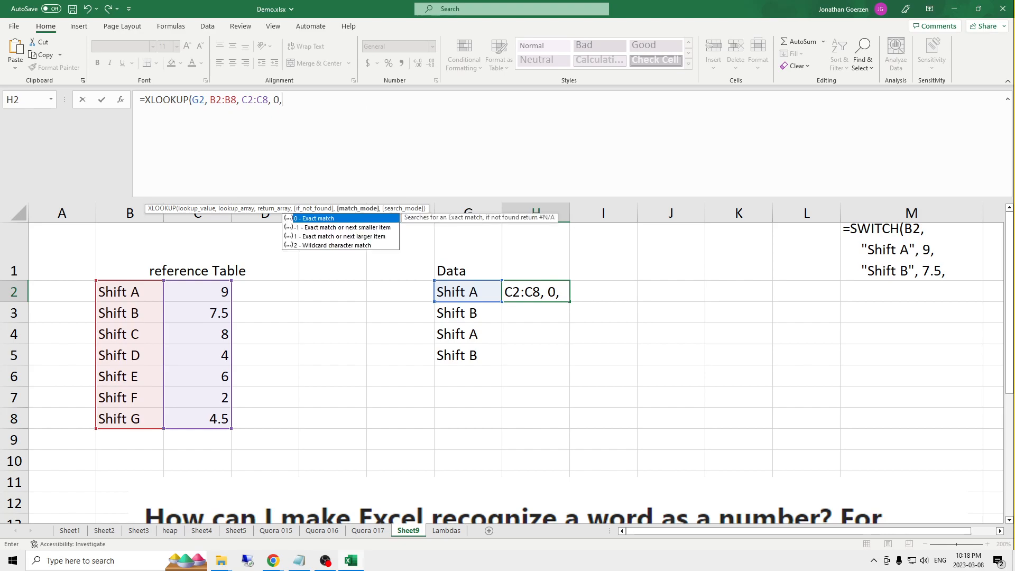
text(0,)
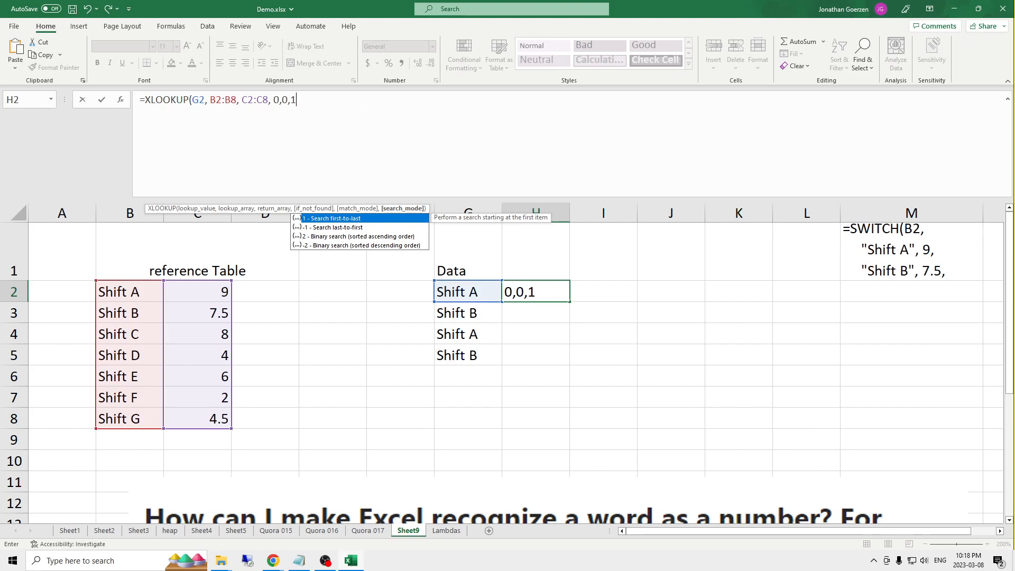
text(1))
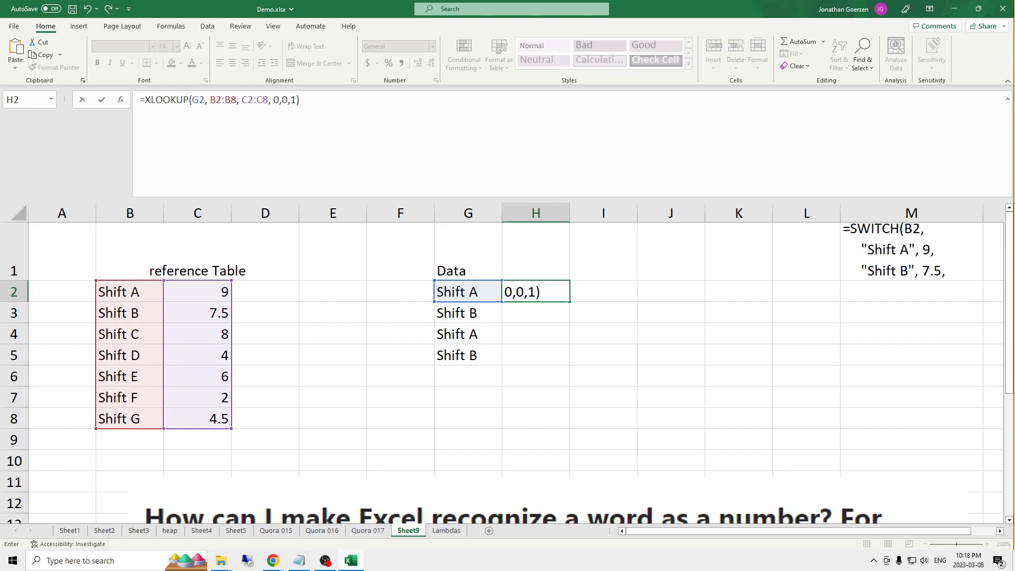
Make the H2 lookup and return ranges absolute as $B$2:$B$8 and $C$2:$C$8, and enter the formula.
drag(210, 100, 233, 100)
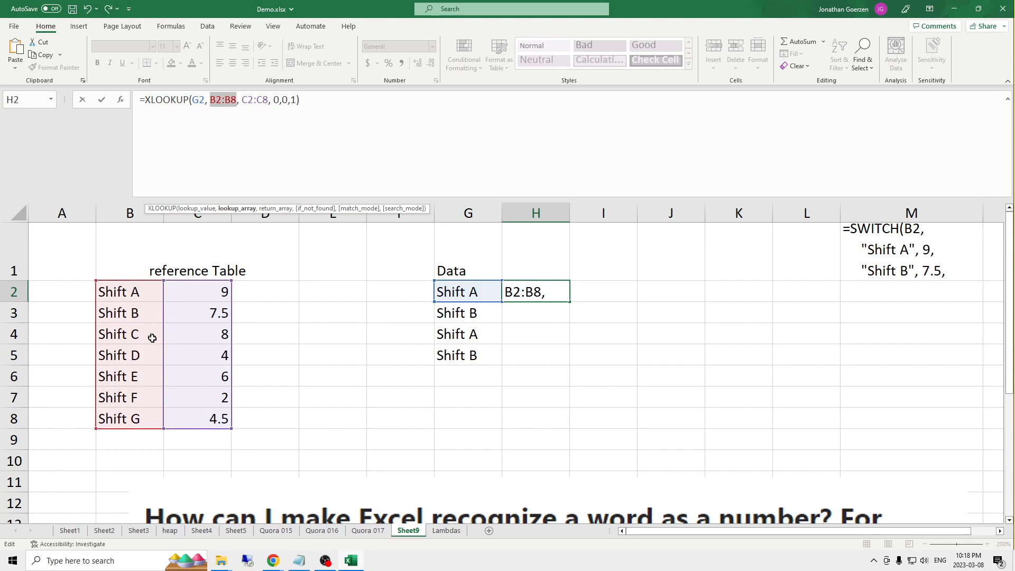
key(F4)
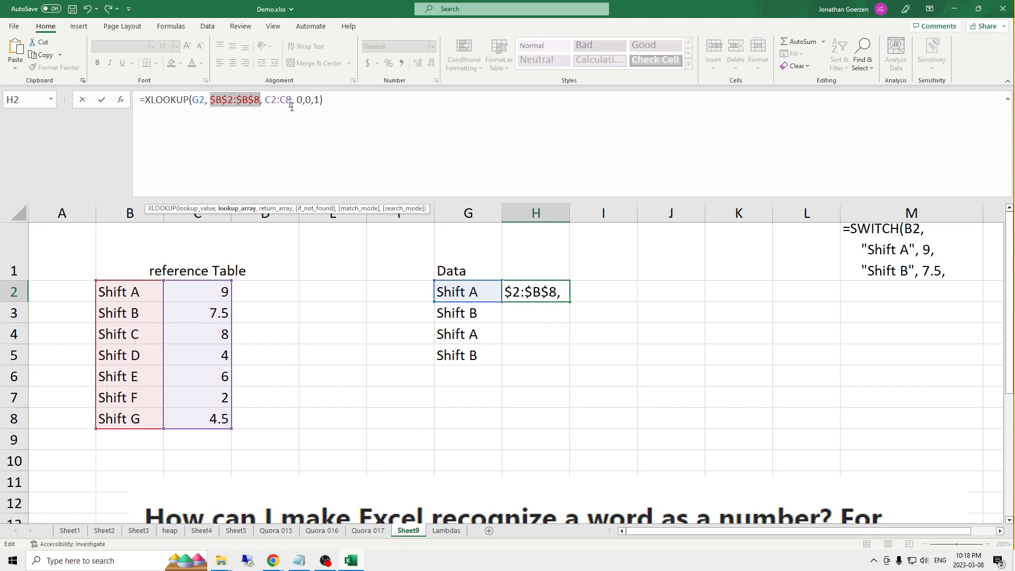
drag(266, 100, 291, 99)
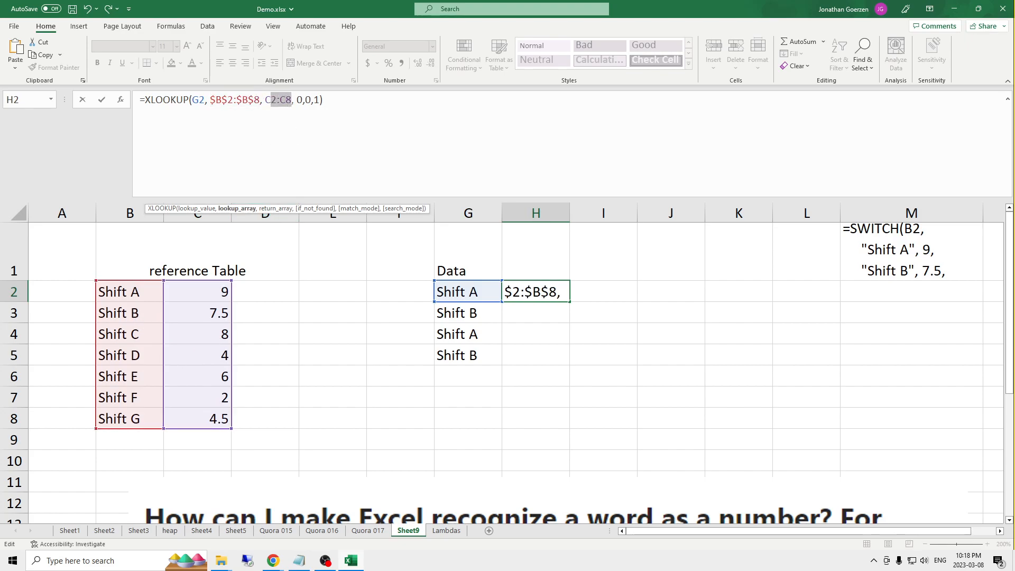
key(F4)
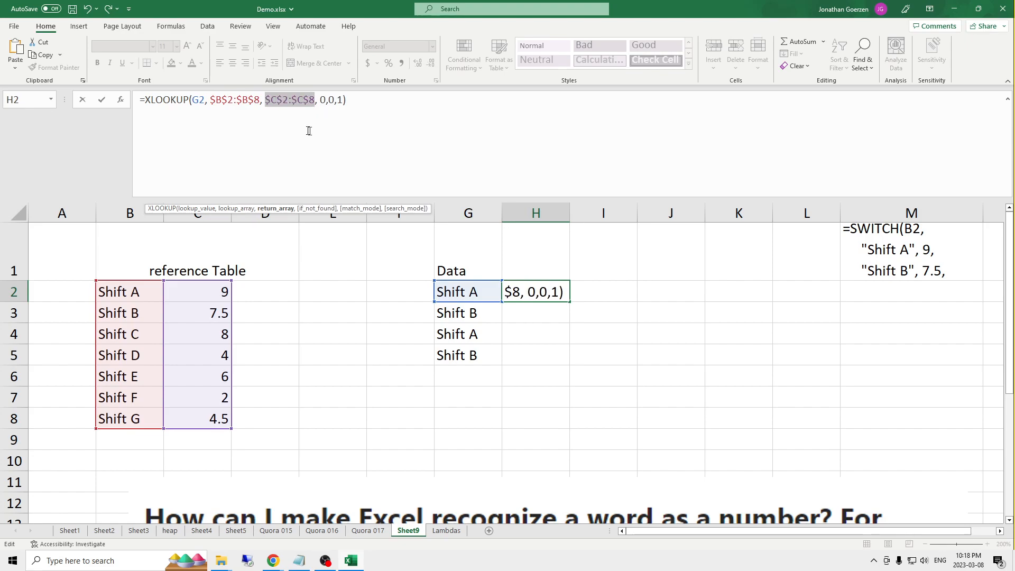
click(401, 105)
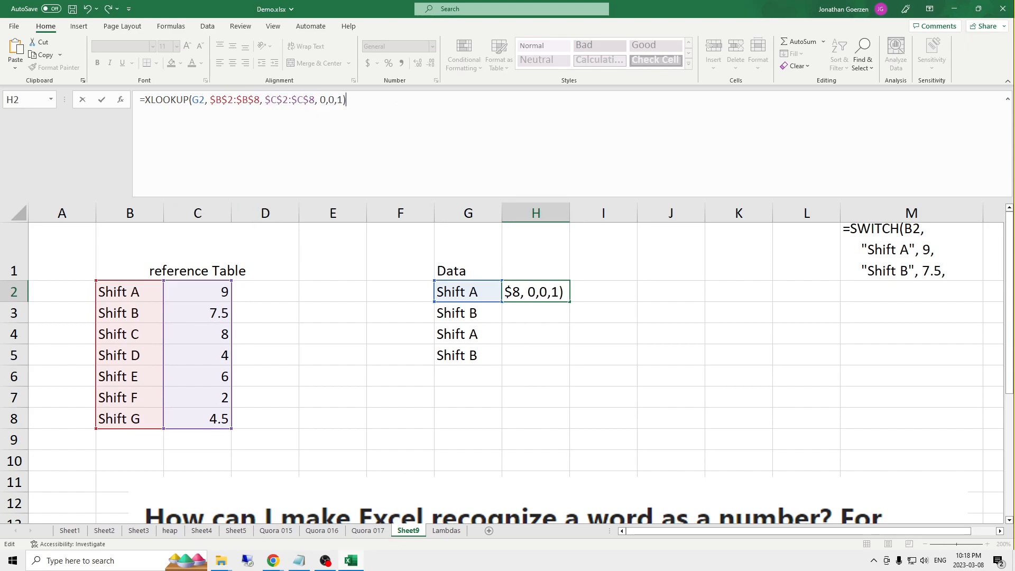
key(Return)
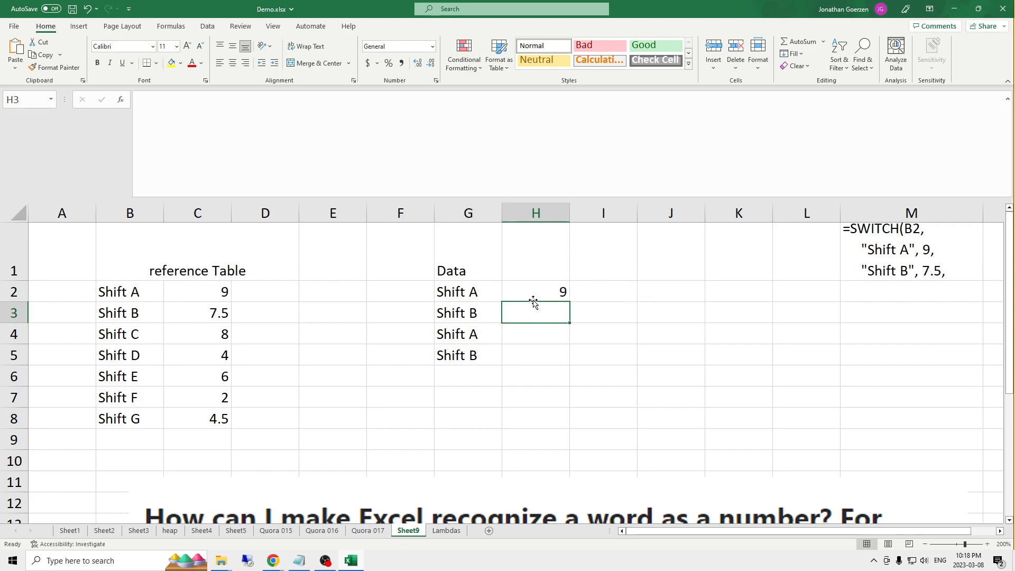
Copy the XLOOKUP formula from H2 down to H5 and check the copied formulas.
click(555, 295)
drag(569, 302, 573, 356)
click(543, 310)
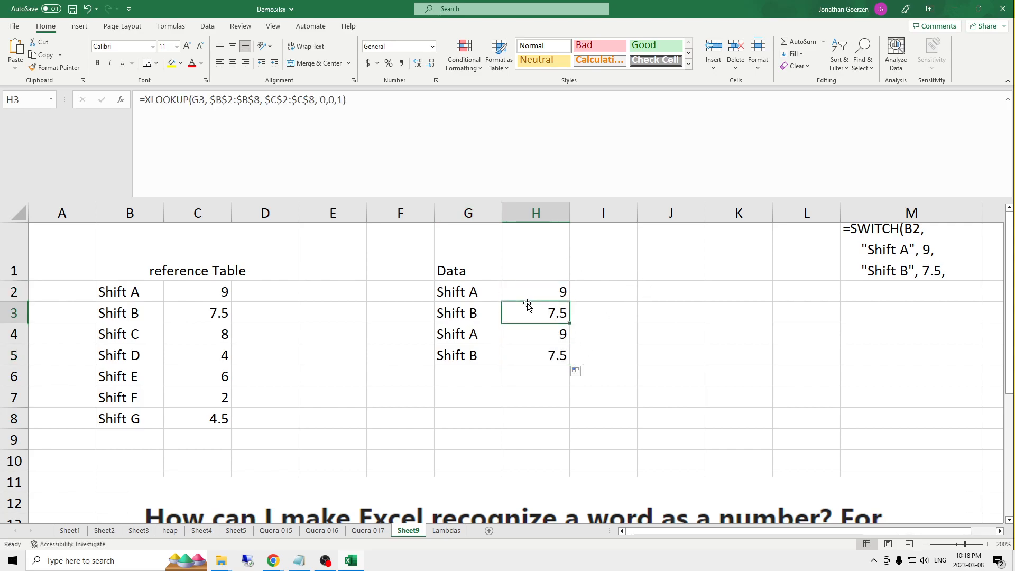
click(545, 288)
click(553, 332)
click(549, 352)
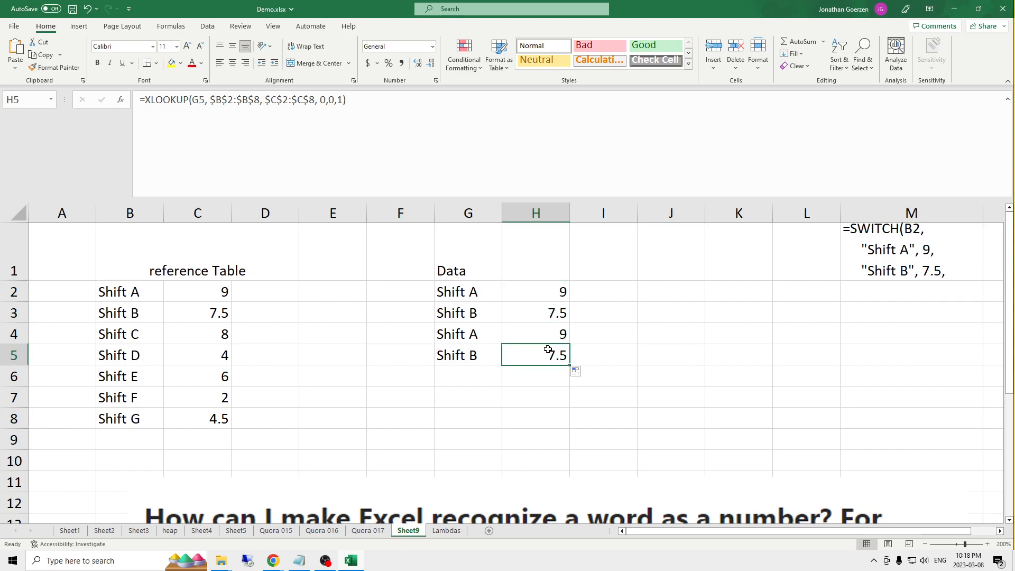
click(477, 376)
text(Shift)
key(Return)
text(C)
key(Up)
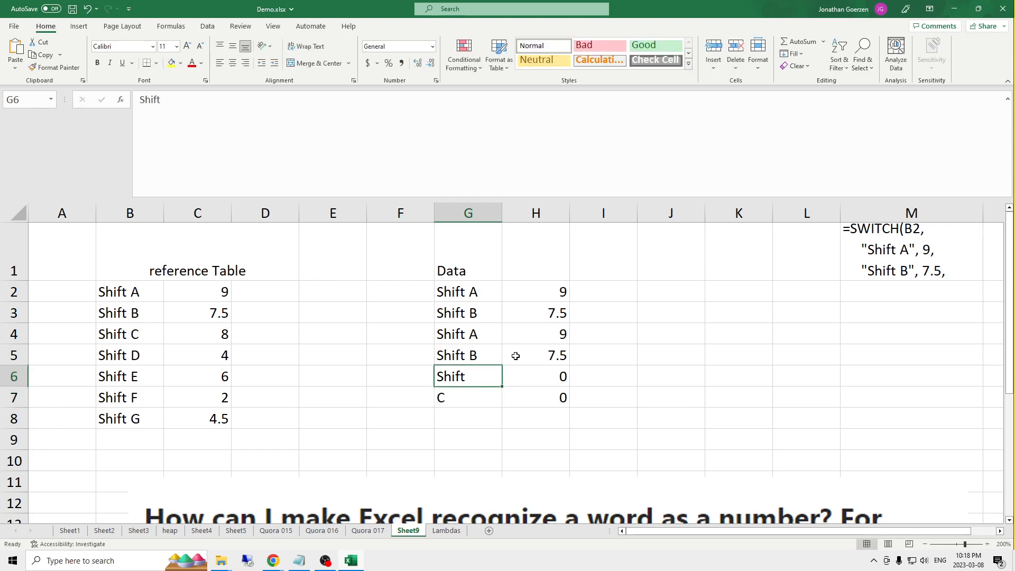
Enter Shift F in G6 and Shift G in G7 as further data entries.
text(Shif)
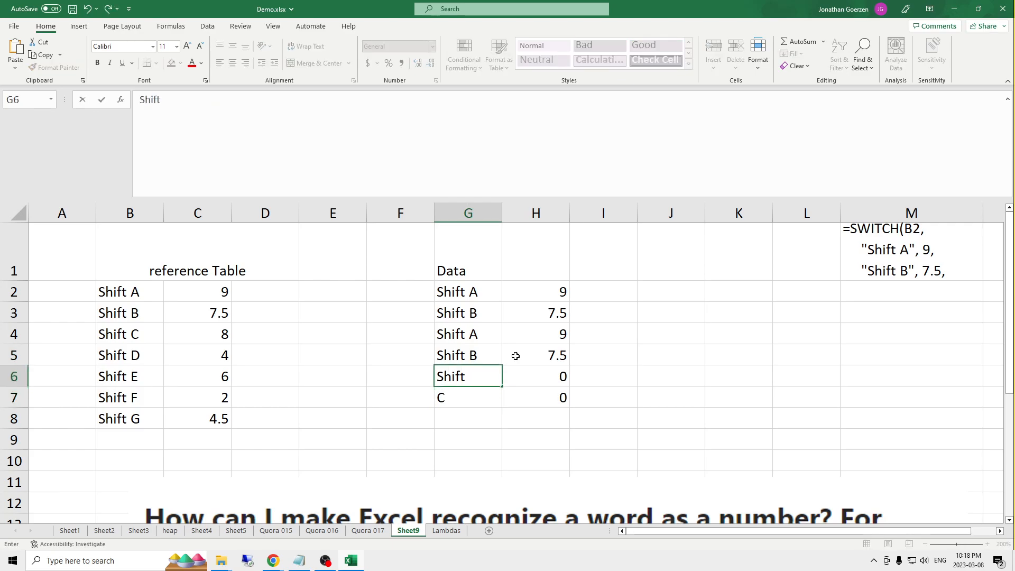
key(Return)
text(Shift)
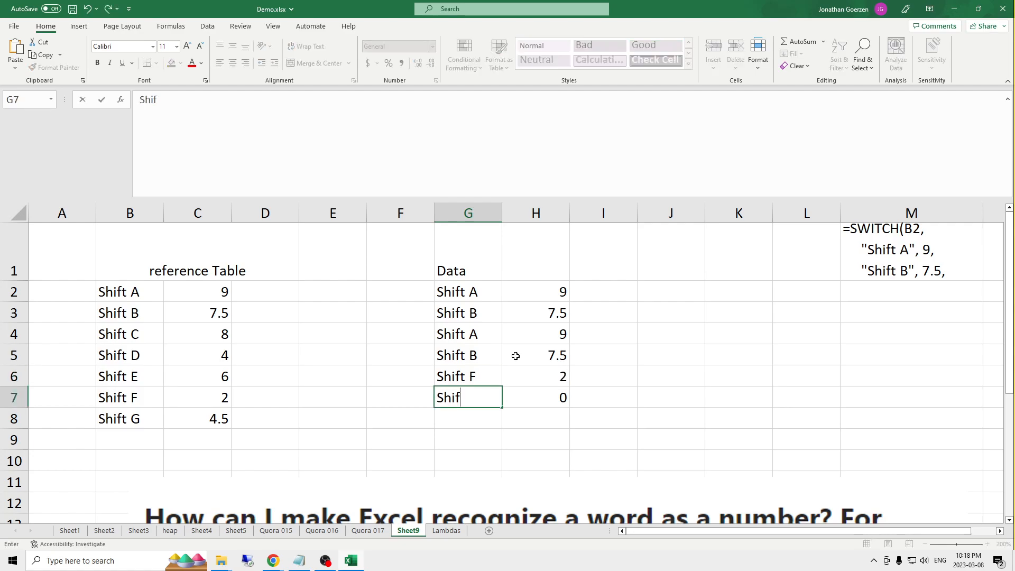
key(Return)
key(Up)
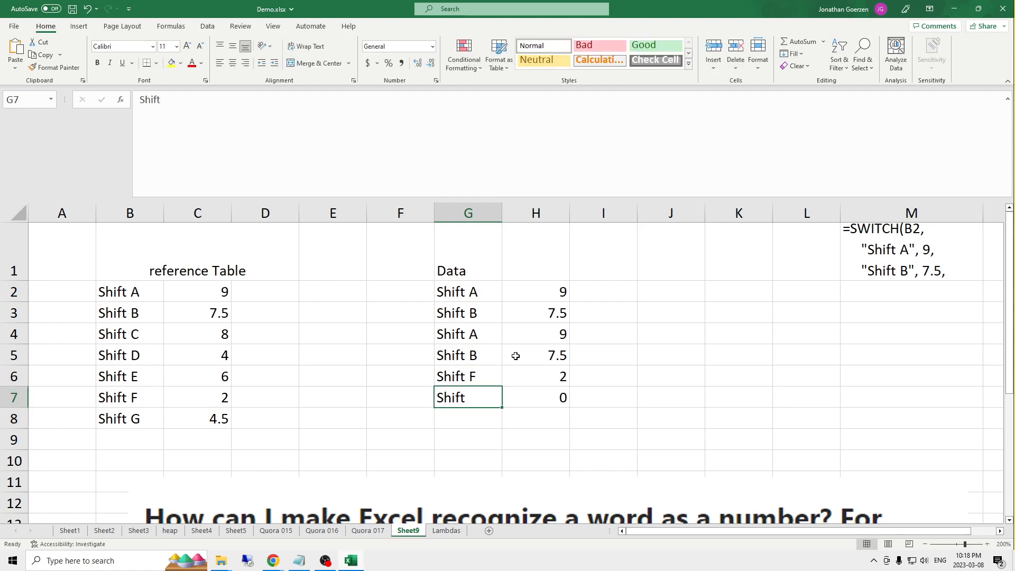
text(Shift G)
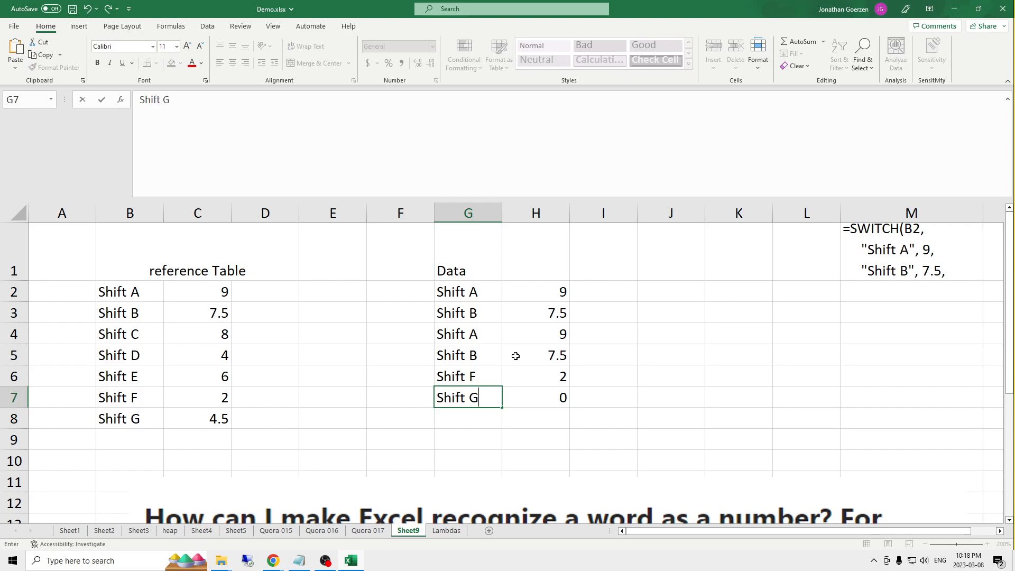
key(Return)
Clear the "reference Table" title and unmerge its cells B1:D1.
click(202, 251)
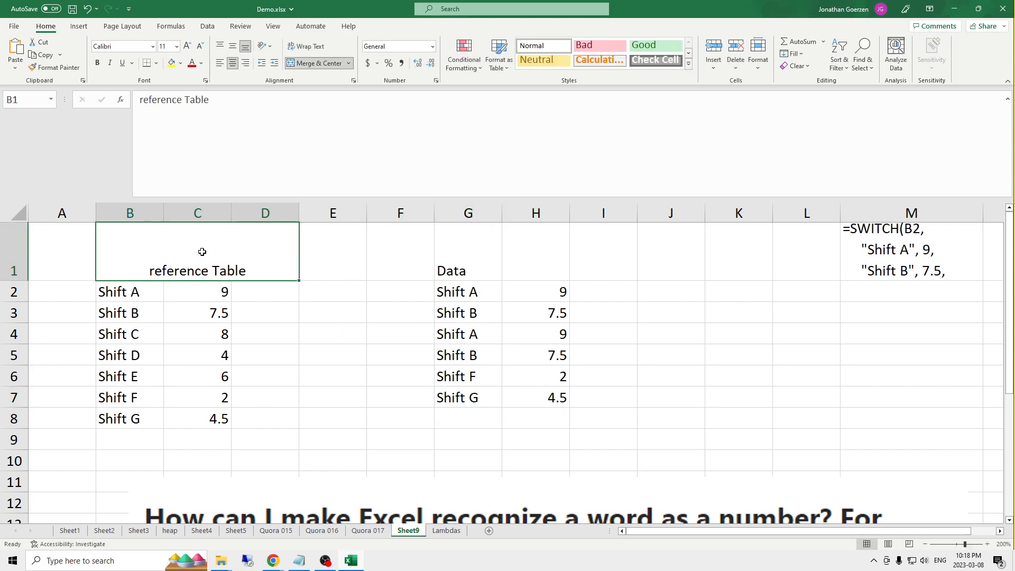
key(Delete)
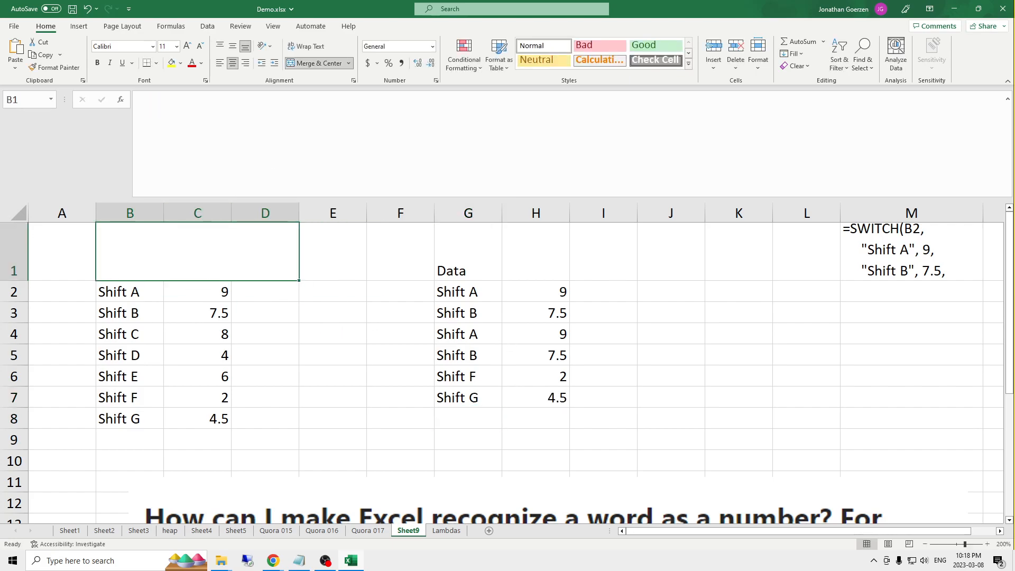
click(317, 65)
Enter the column headers Shift in B1 and Hours in C1.
click(136, 237)
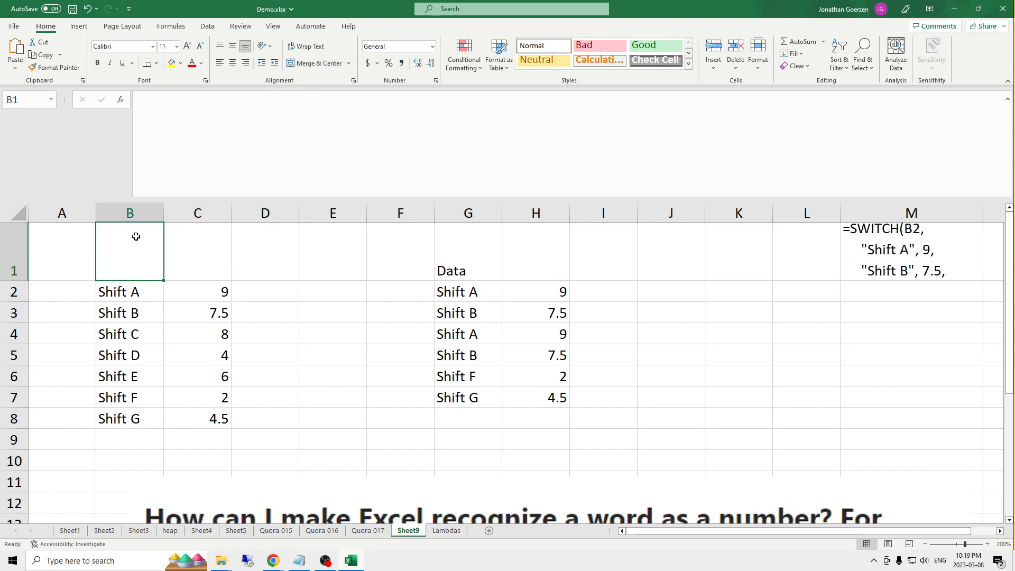
text(Shift)
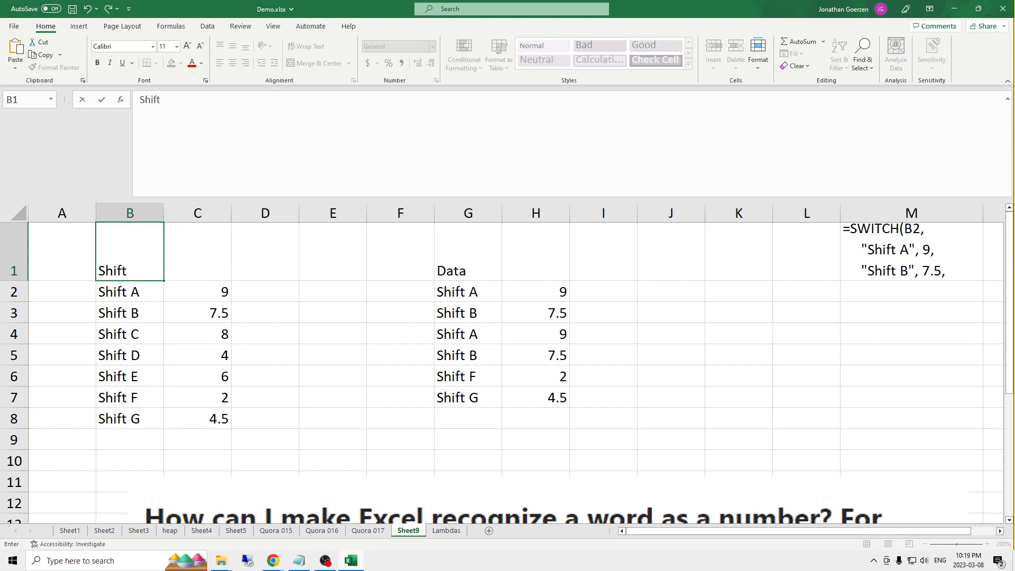
key(Tab)
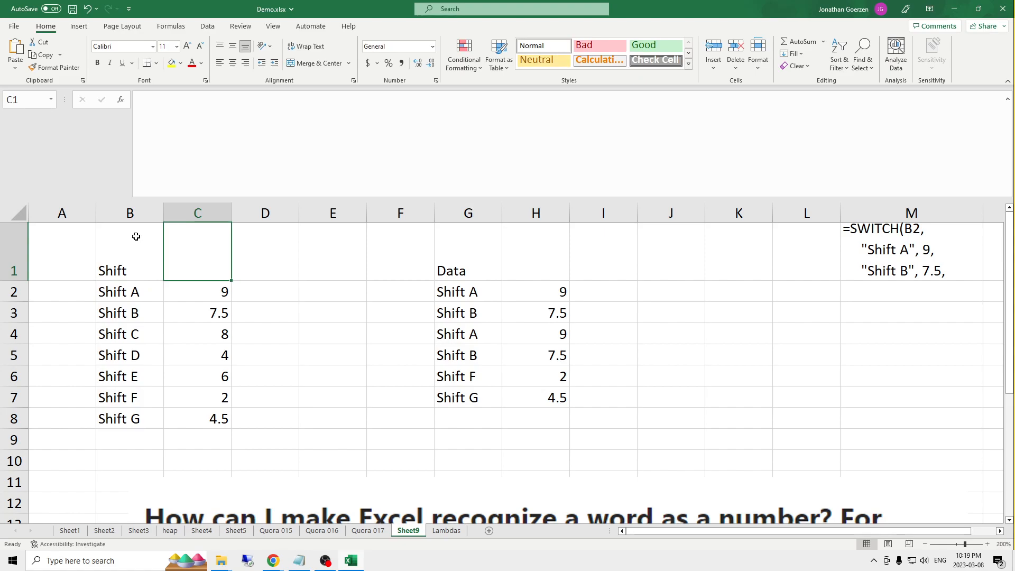
text(Hours)
key(Return)
Convert the range B1:C8 into an Excel table with headers.
drag(166, 258, 228, 423)
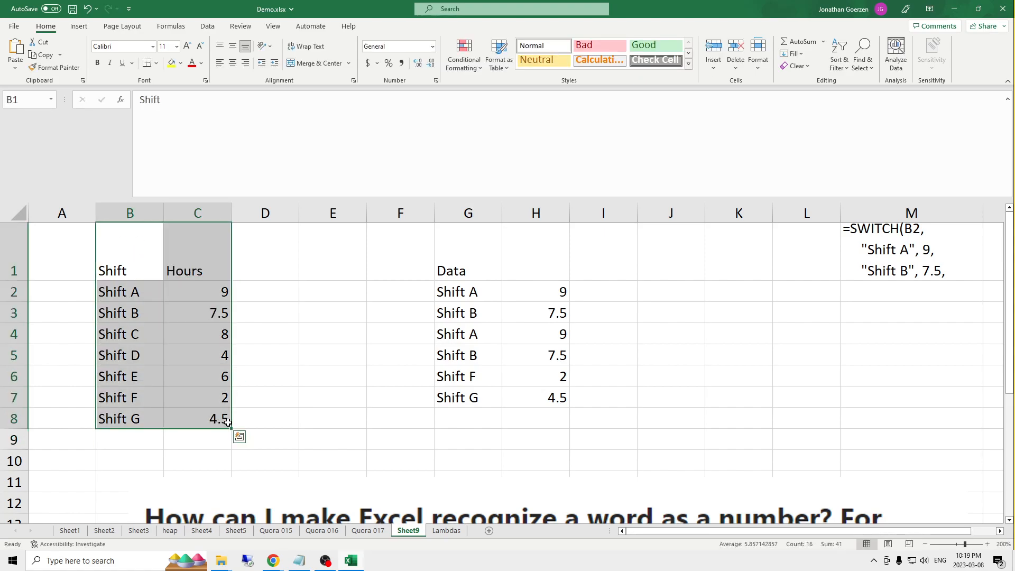
click(79, 26)
click(95, 52)
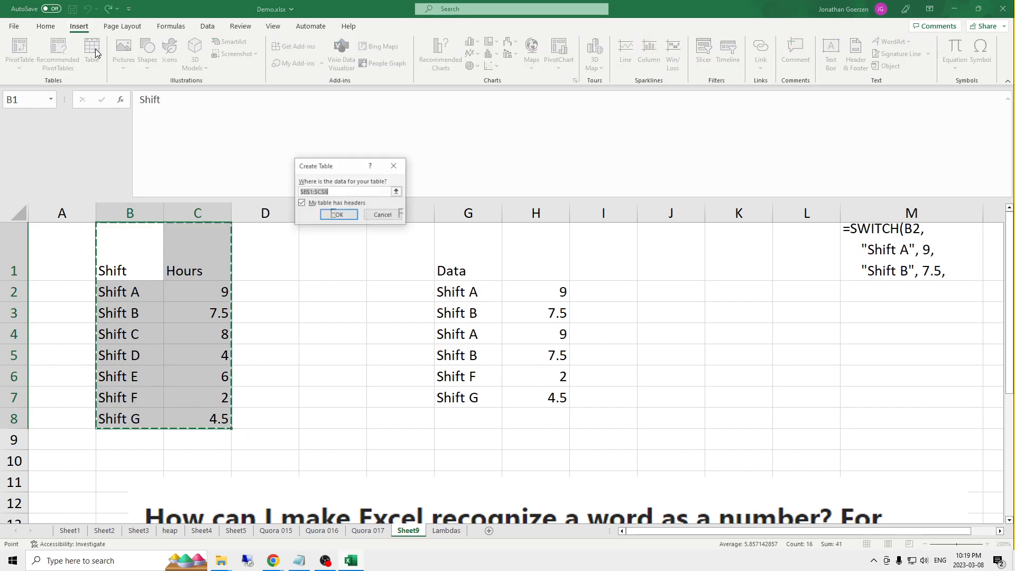
click(344, 213)
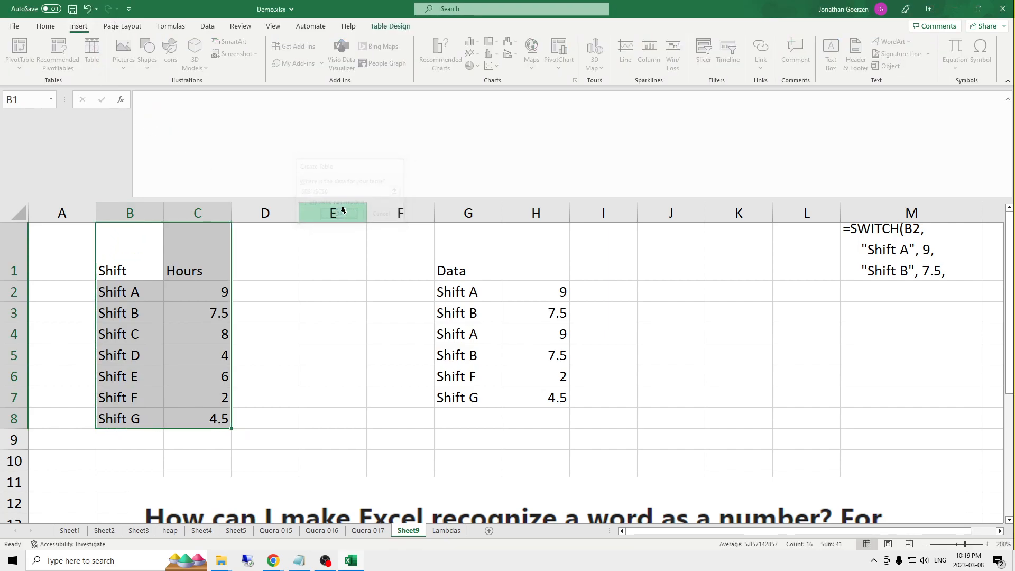
click(133, 255)
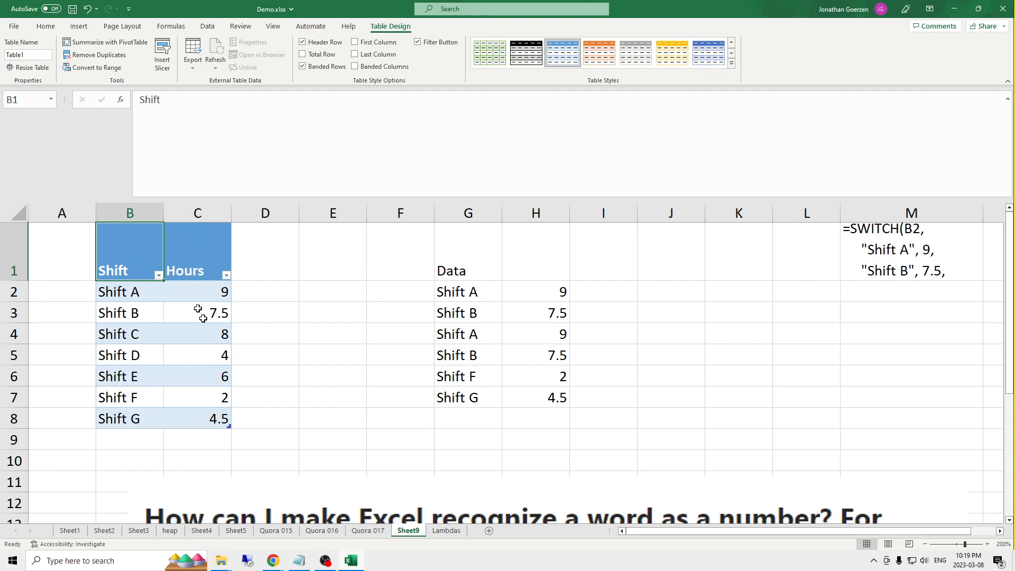
Replace the lookup array in the H2 formula with the table's Shift column, Table1[[Shift ]].
click(470, 291)
click(522, 290)
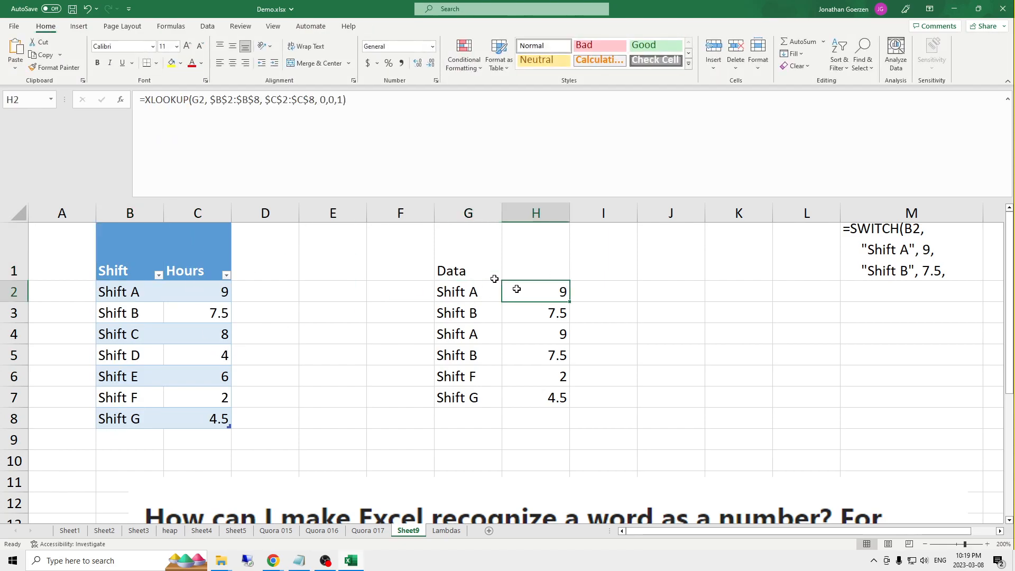
click(221, 100)
drag(211, 100, 264, 101)
key(BackSpace)
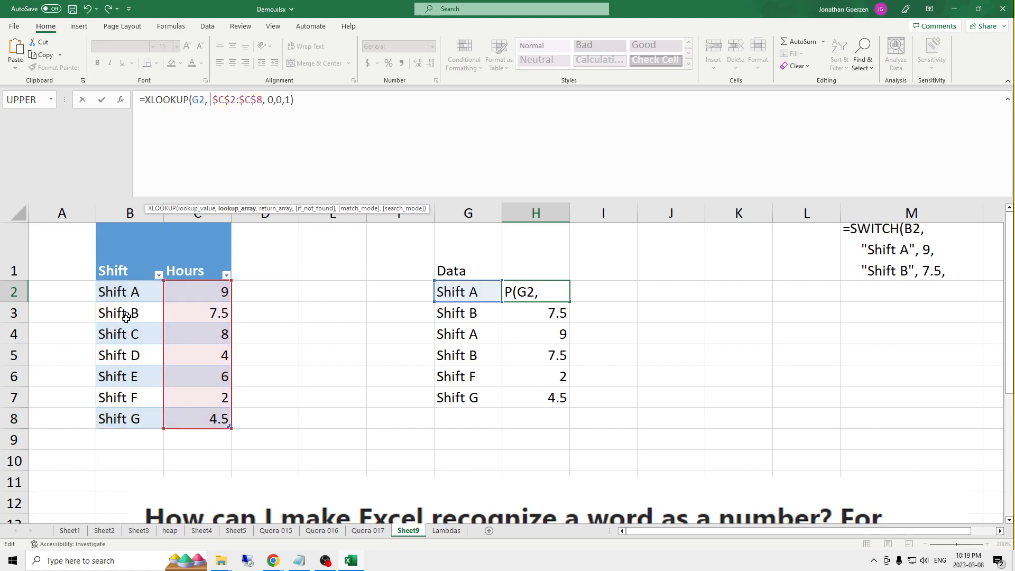
drag(131, 285, 125, 417)
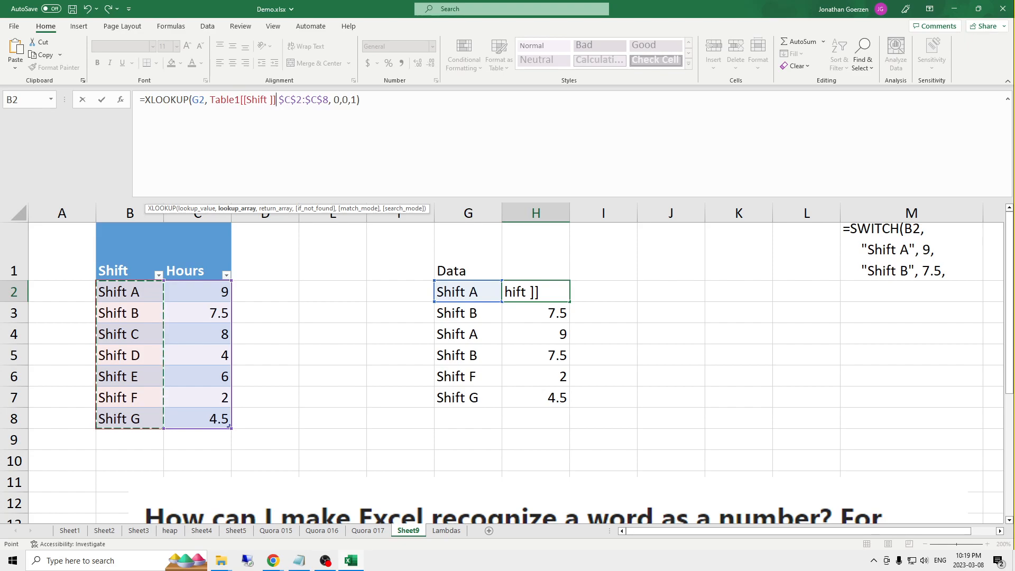
text(,)
Replace the return array in the H2 formula with the table's Hours column, Table1[Hours], and enter the formula.
key(shift+Right)
key(shift+Right)
key(shift+Right)
key(shift+Right)
key(shift+Right)
key(shift+Right)
key(shift+Right)
key(shift+Right)
key(shift+Right)
key(shift+Right)
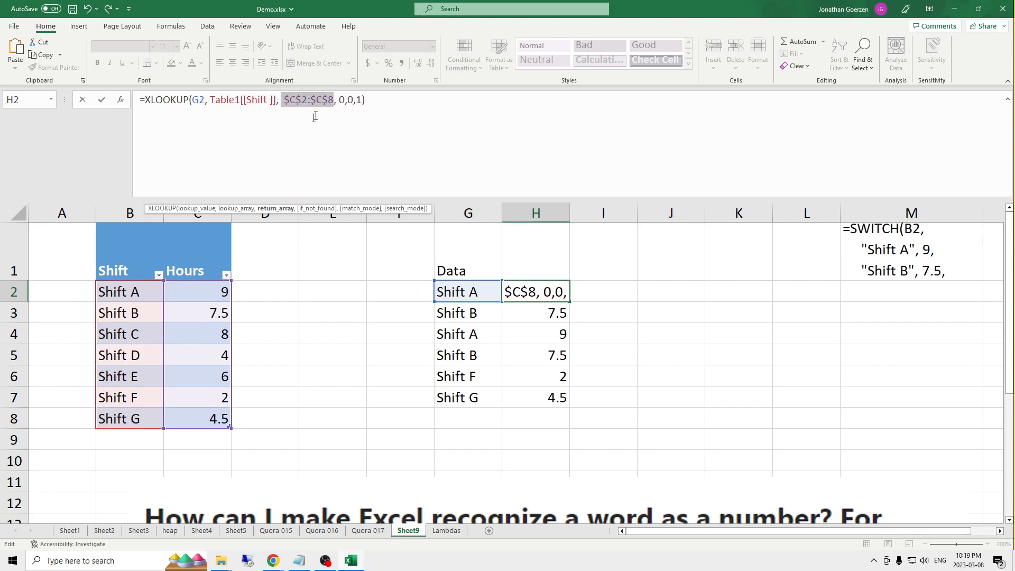
key(BackSpace)
drag(197, 290, 200, 417)
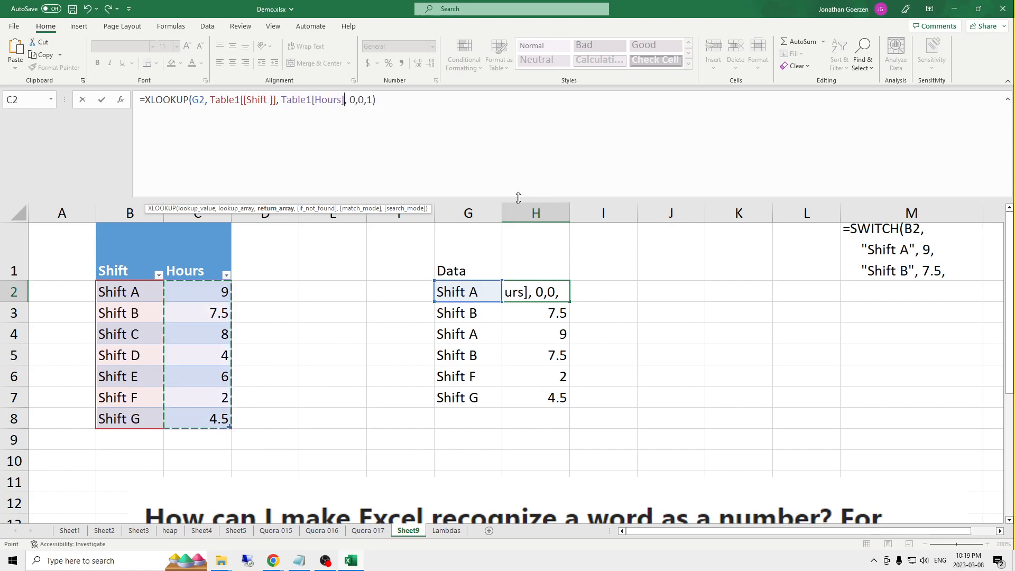
key(Return)
Add Shift H with 5 hours as a new row in row 9 of the reference table.
click(113, 441)
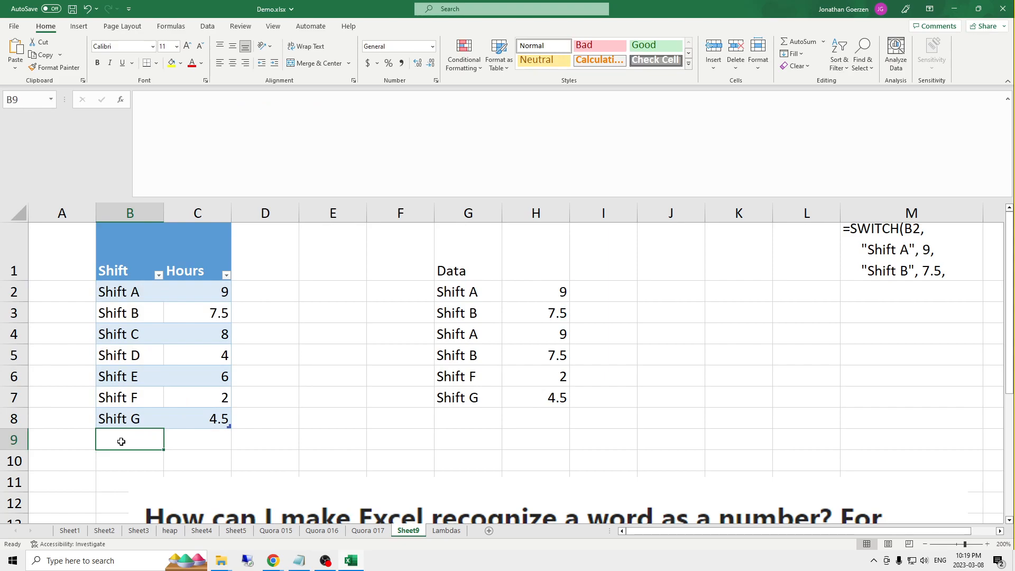
text(Shift H)
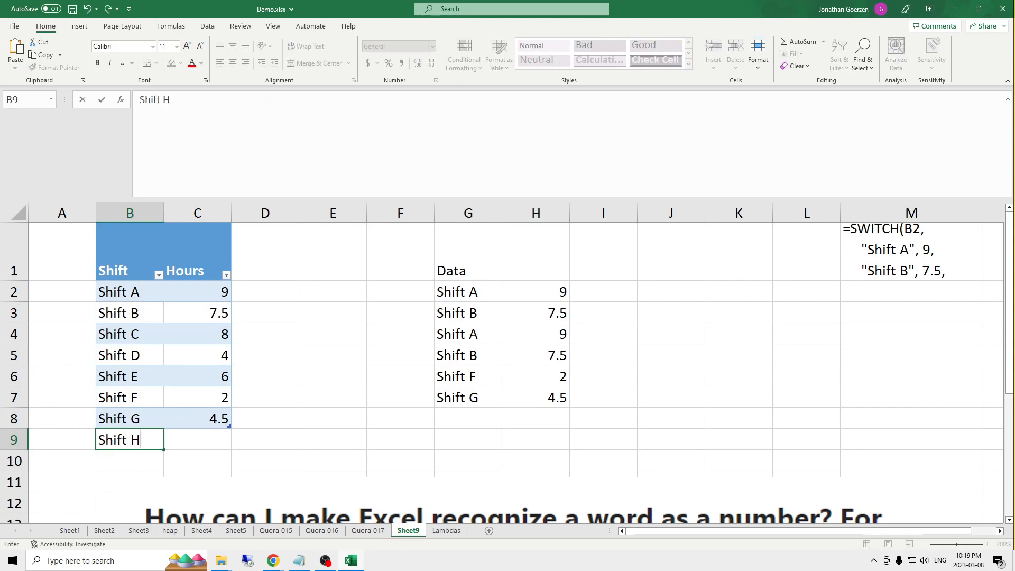
key(Return)
click(121, 440)
key(Tab)
text(5)
key(Return)
Add Holiday with 8 hours as a new row in row 10 of the reference table.
key(Left)
text(Holido)
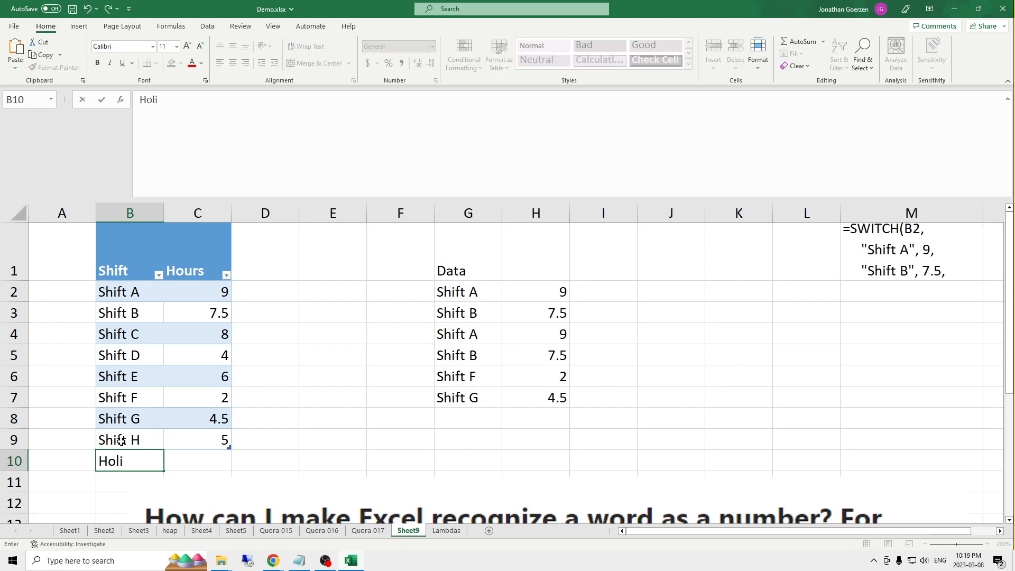
key(BackSpace)
text(ay)
key(Tab)
text(8)
key(Tab)
key(Tab)
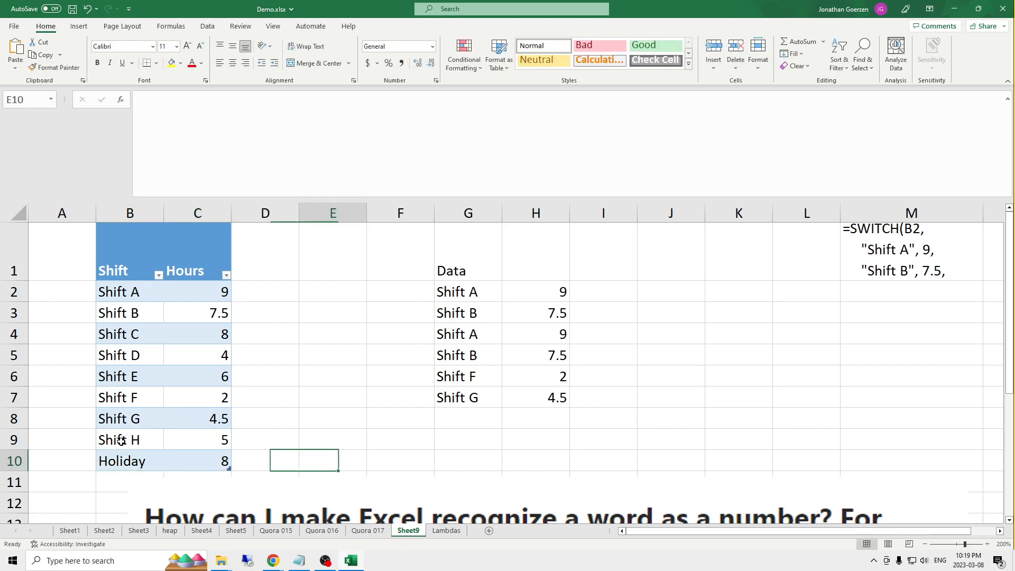
Enter Holiday in cell G8 as a new entry at the end of the Data list.
key(Up)
key(Up)
key(Right)
key(Right)
text(Holiday)
key(Return)
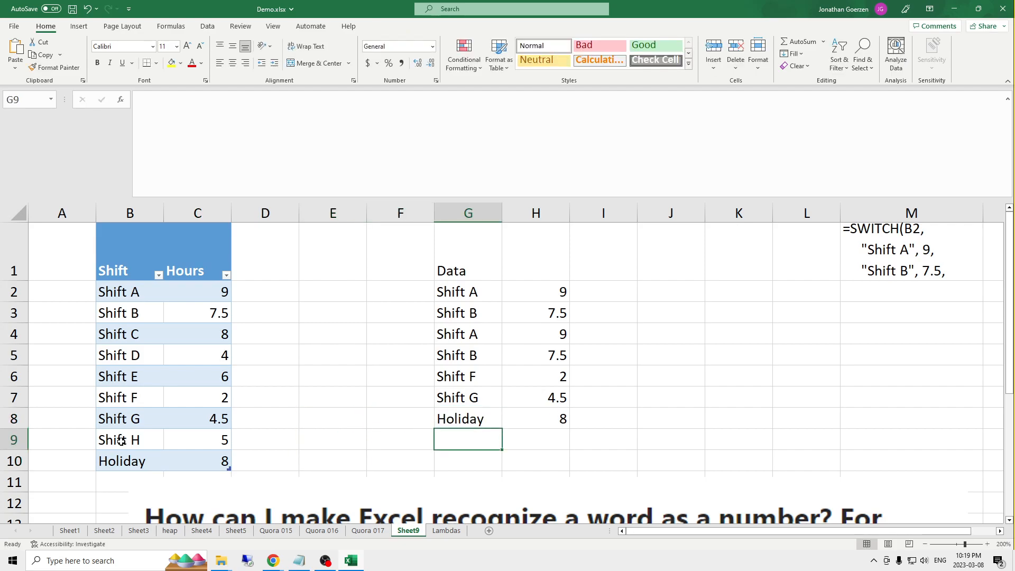
key(Up)
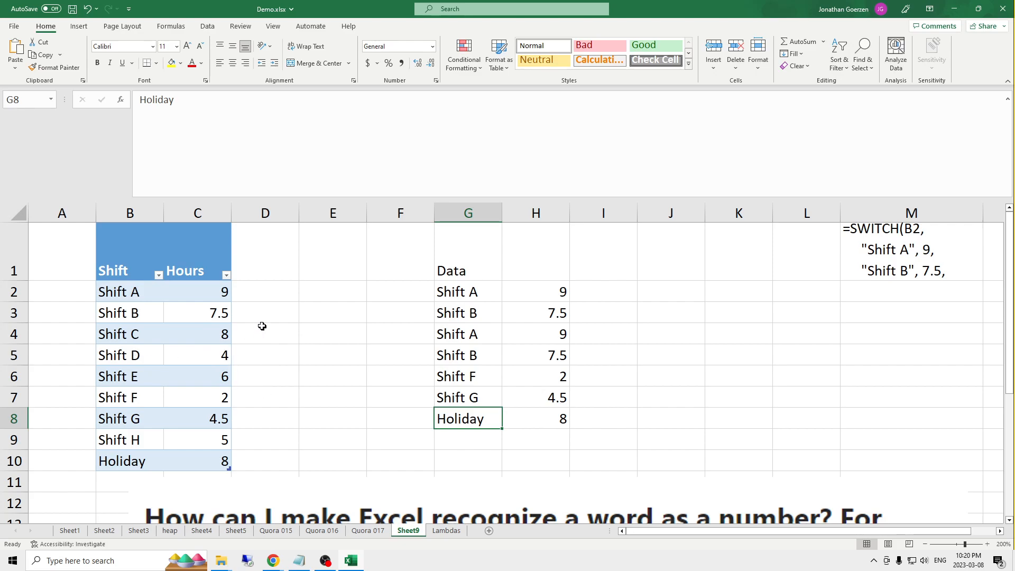
Set the hours for Shift C in the reference table to 7.75.
click(193, 328)
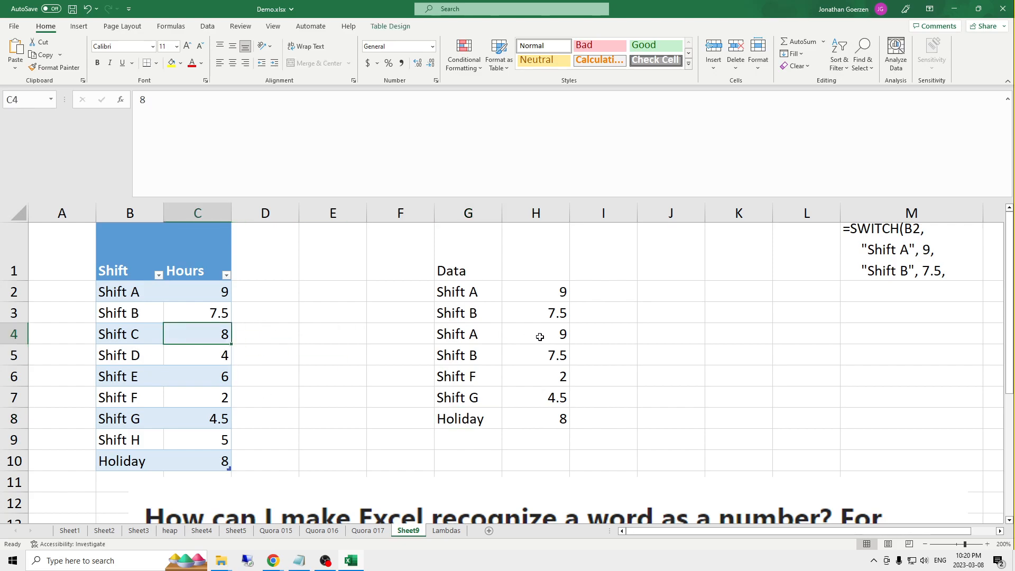
text(7.78)
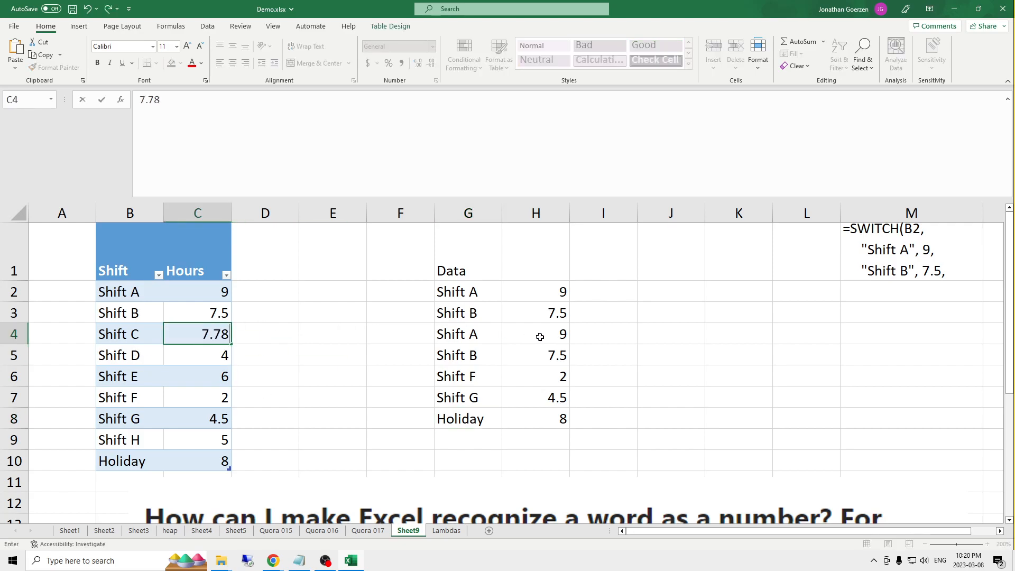
key(BackSpace)
text(5)
key(Return)
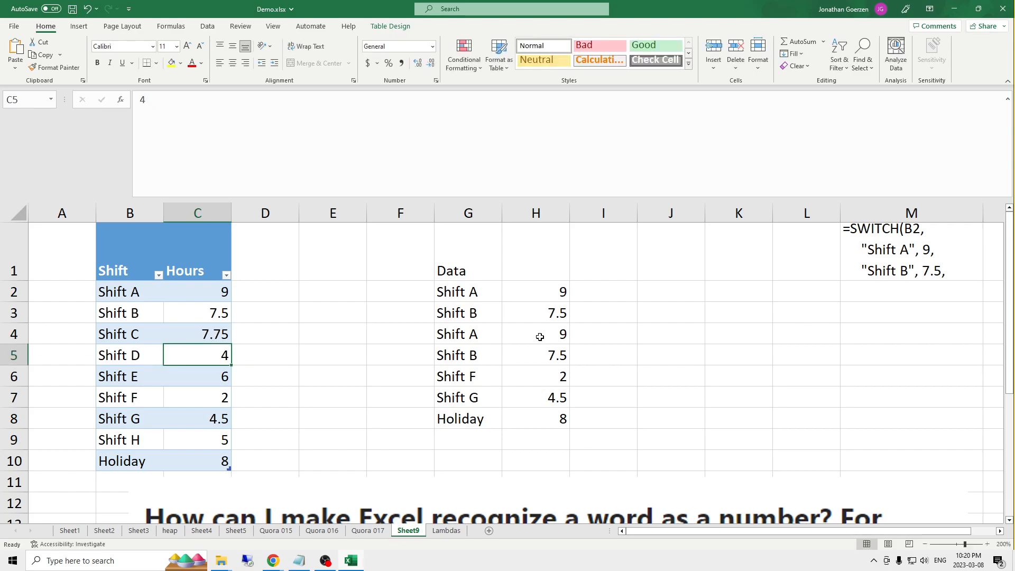
Set the hours for Shift A in the reference table to 8.75.
click(226, 288)
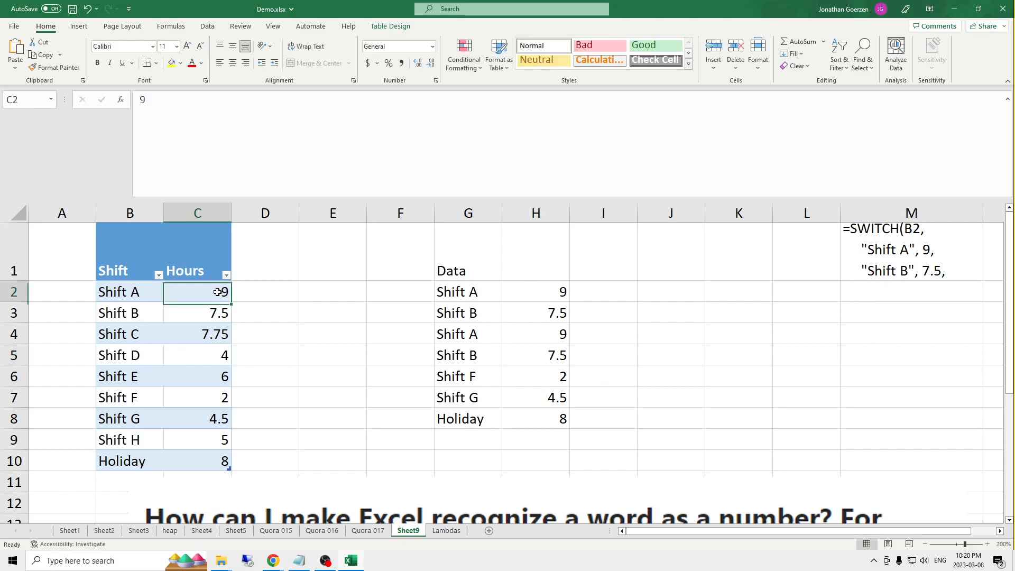
click(183, 125)
key(BackSpace)
text(8.75)
key(Return)
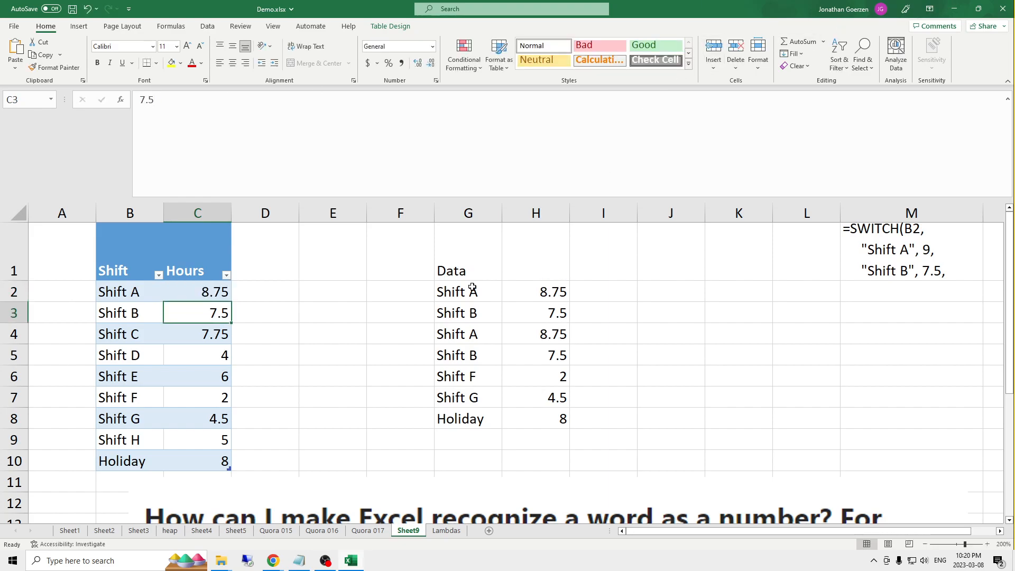
Inspect the XLOOKUP formula in H2 and its table references, leaving the formula as it is.
drag(470, 288, 545, 289)
click(545, 290)
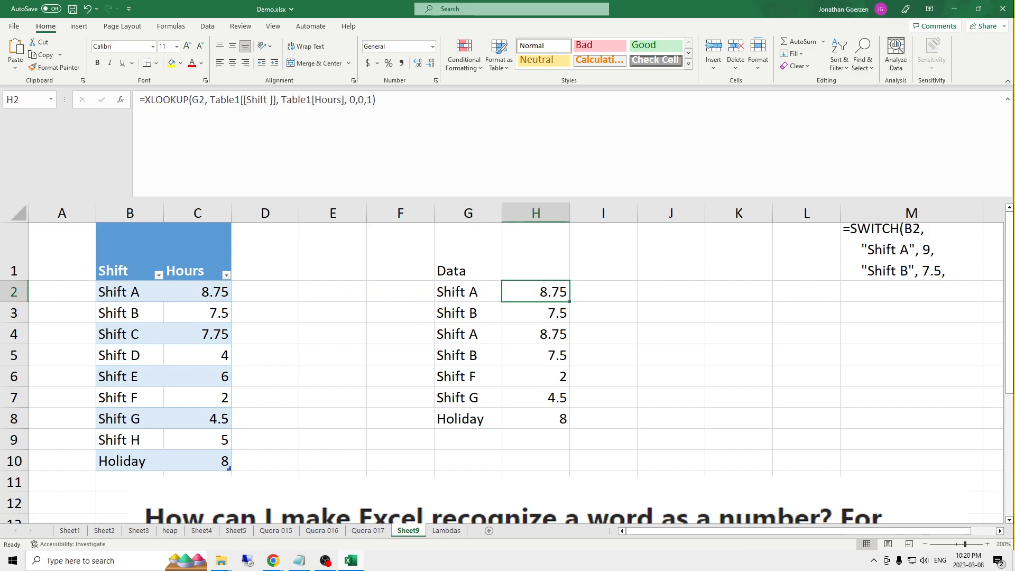
key(F2)
key(Return)
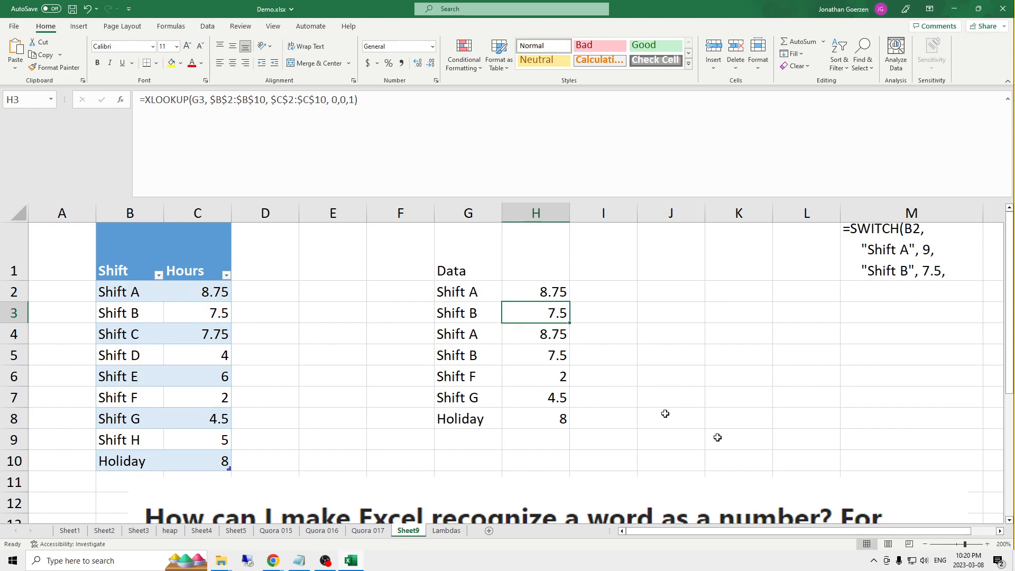
Nudge the question picture below the reference table slightly upward.
click(577, 487)
drag(578, 487, 571, 508)
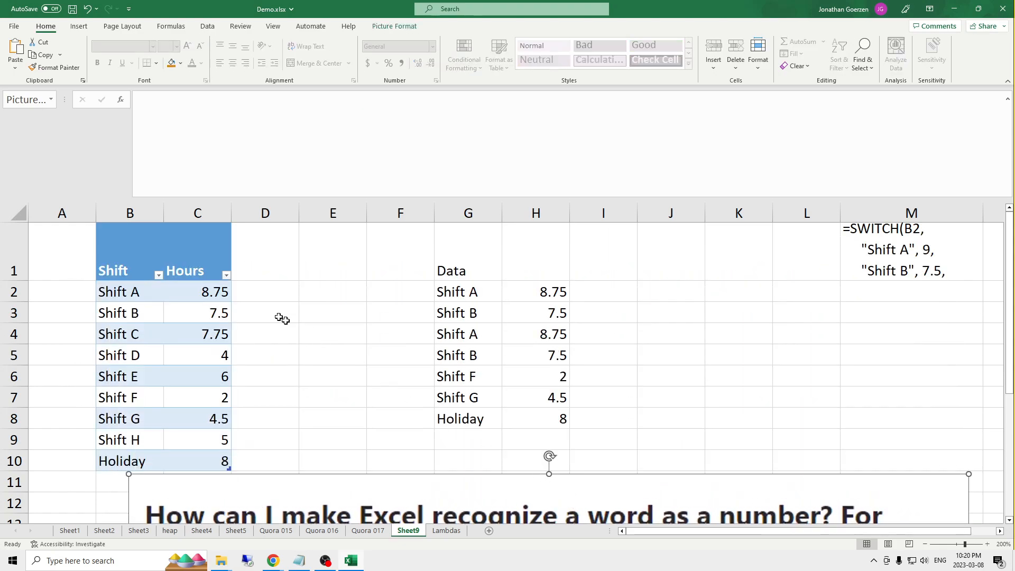
Set the hours for Shift A in the reference table to 9 and move to an empty cell.
click(216, 295)
text(9)
key(Return)
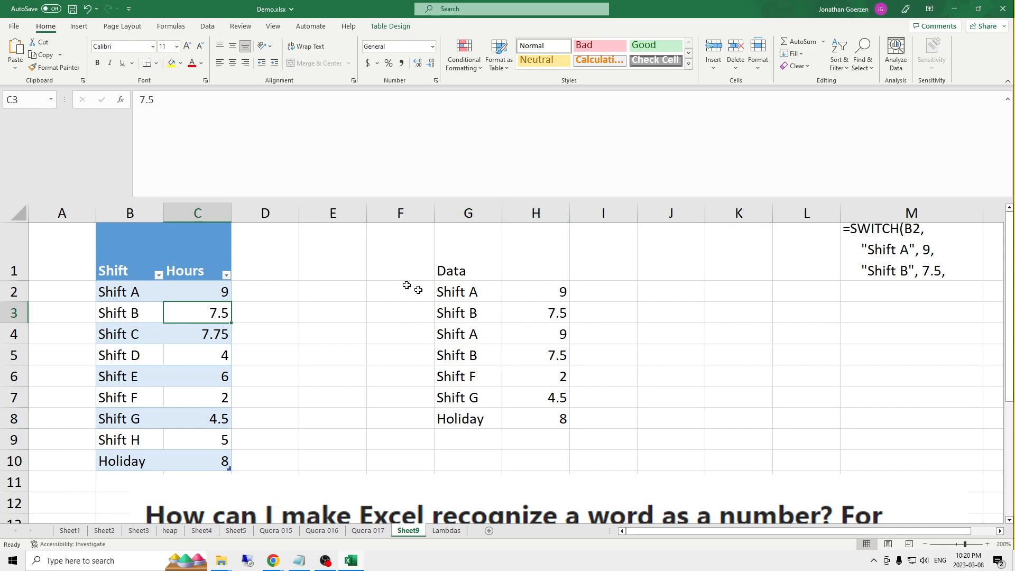
click(690, 259)
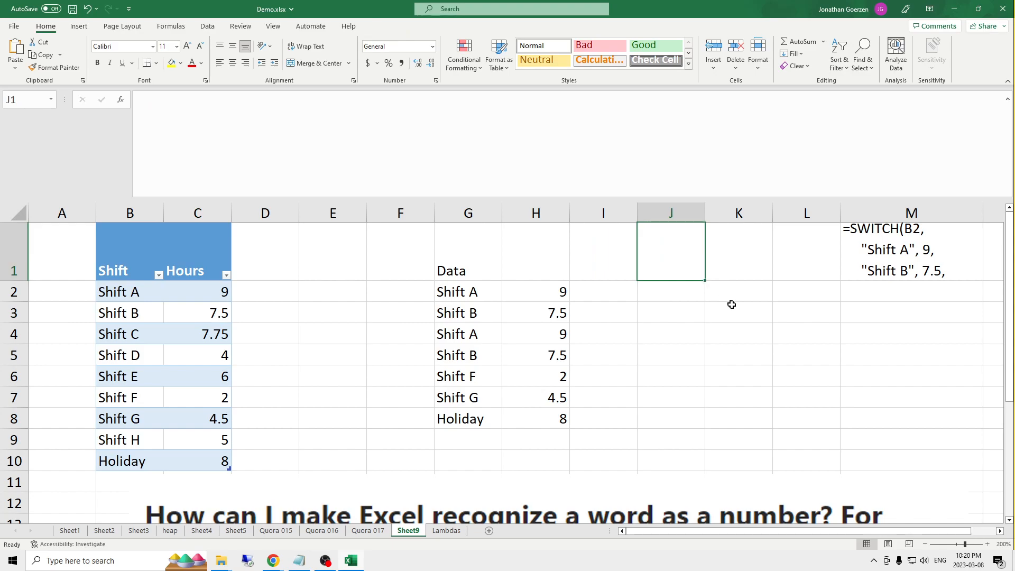